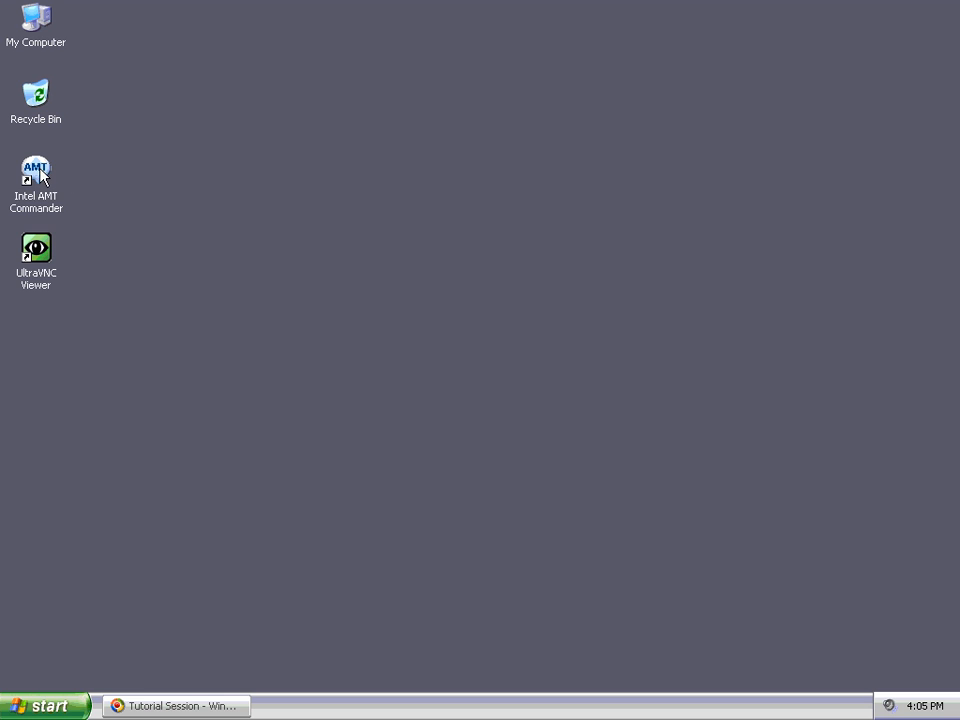
Step: Launch Intel AMT Commander from its desktop shortcut and move its window into place
left_click(40, 174)
right_click(42, 172)
left_click(57, 182)
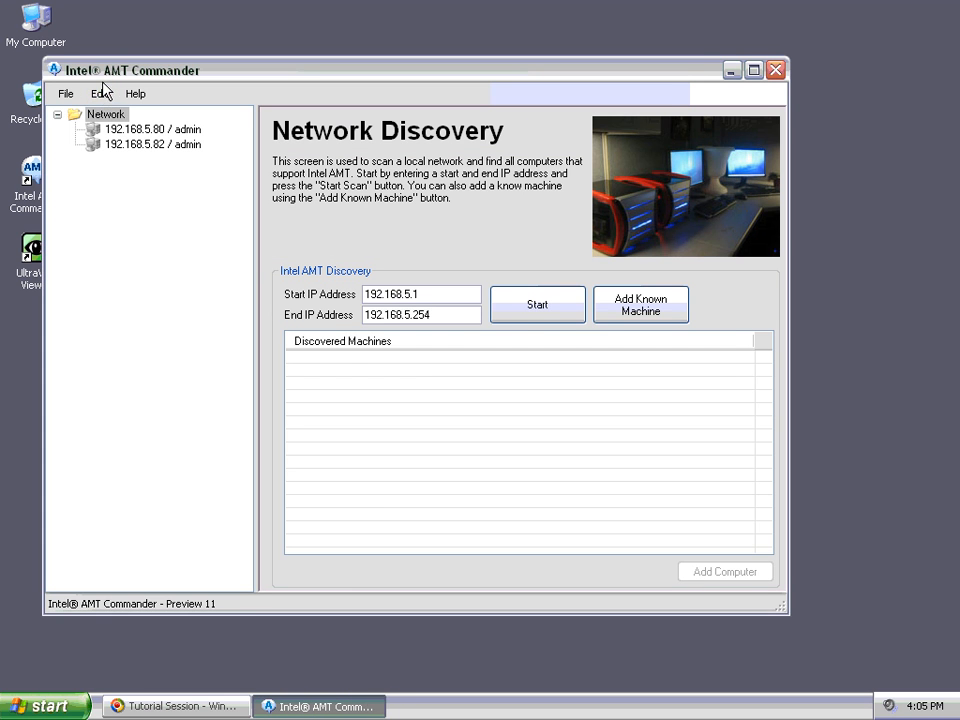
left_click_drag(107, 75, 149, 62)
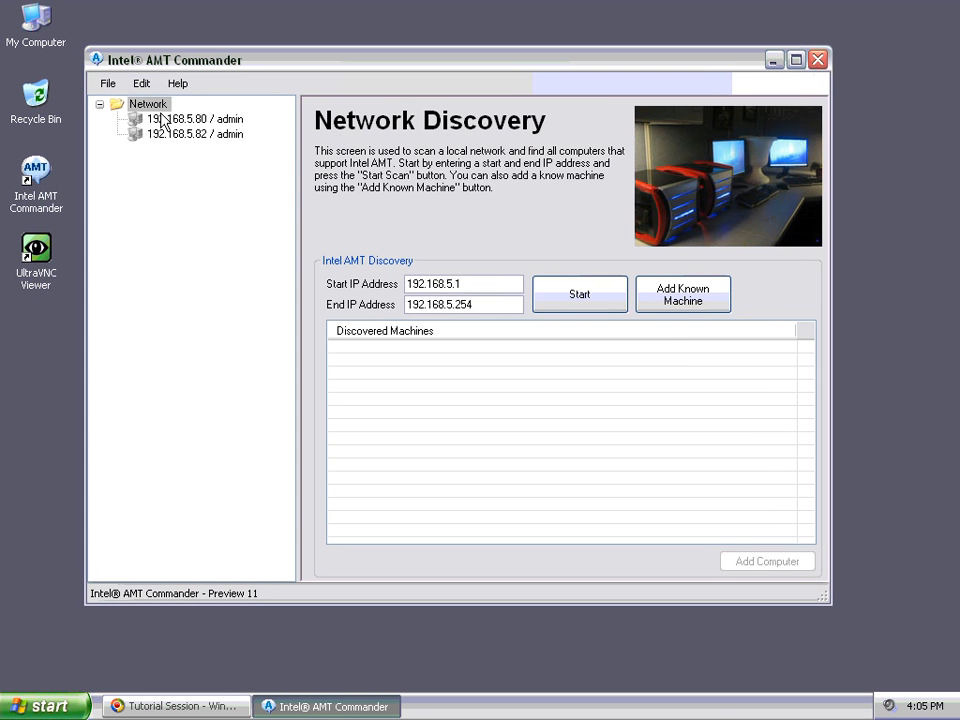
Step: Connect to 192.168.5.80, expand its node, and start Serial-over-LAN from its Remote Control options
left_click(162, 119)
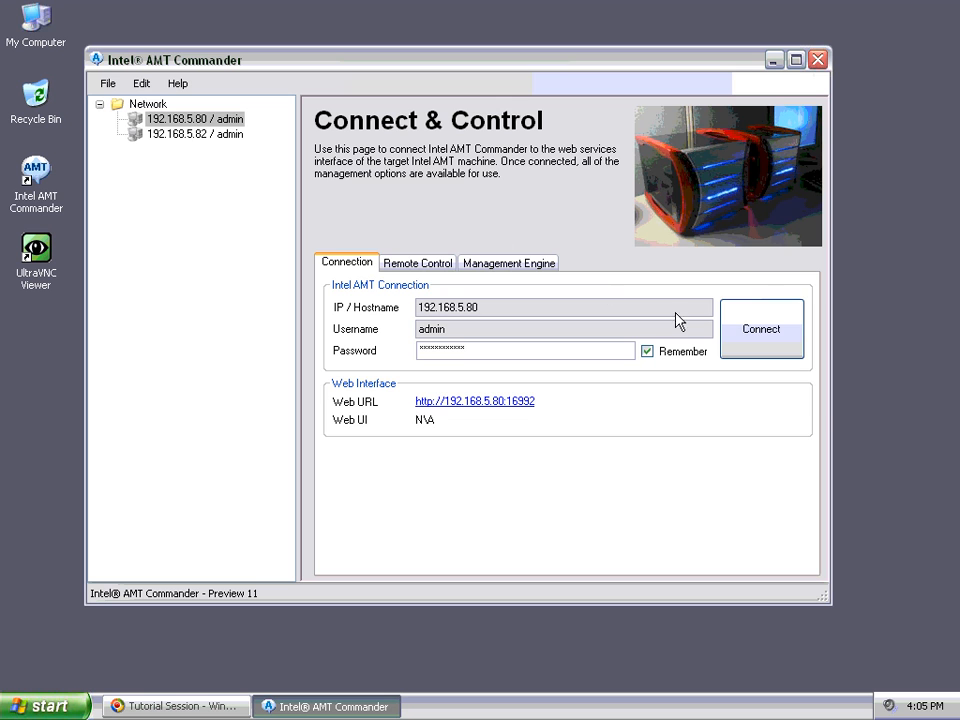
left_click(750, 328)
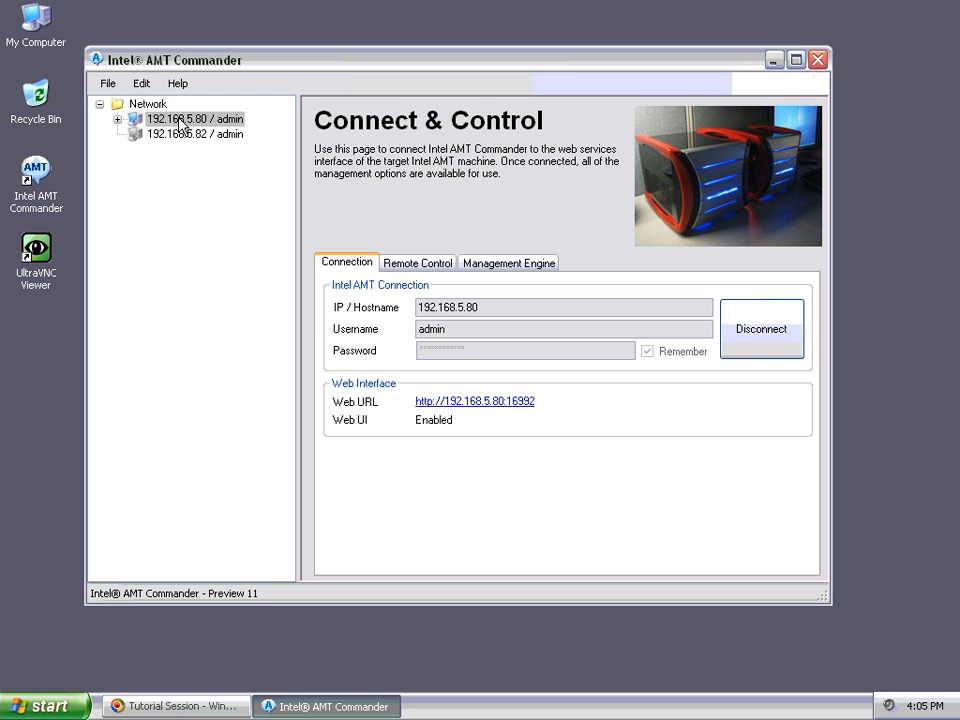
left_click(185, 119)
left_click(118, 119)
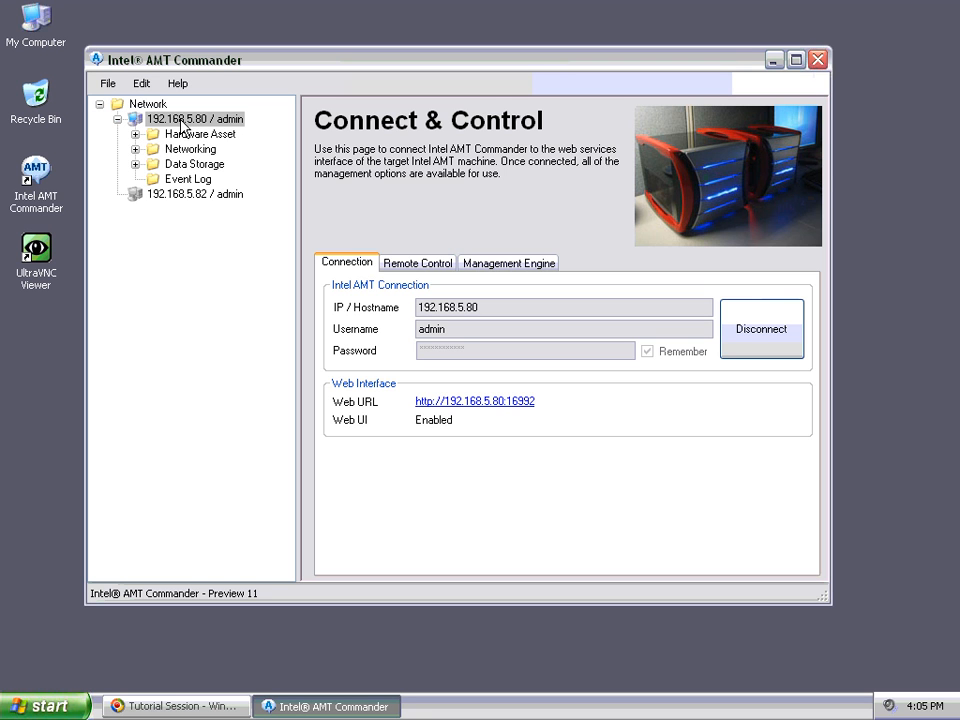
left_click(408, 265)
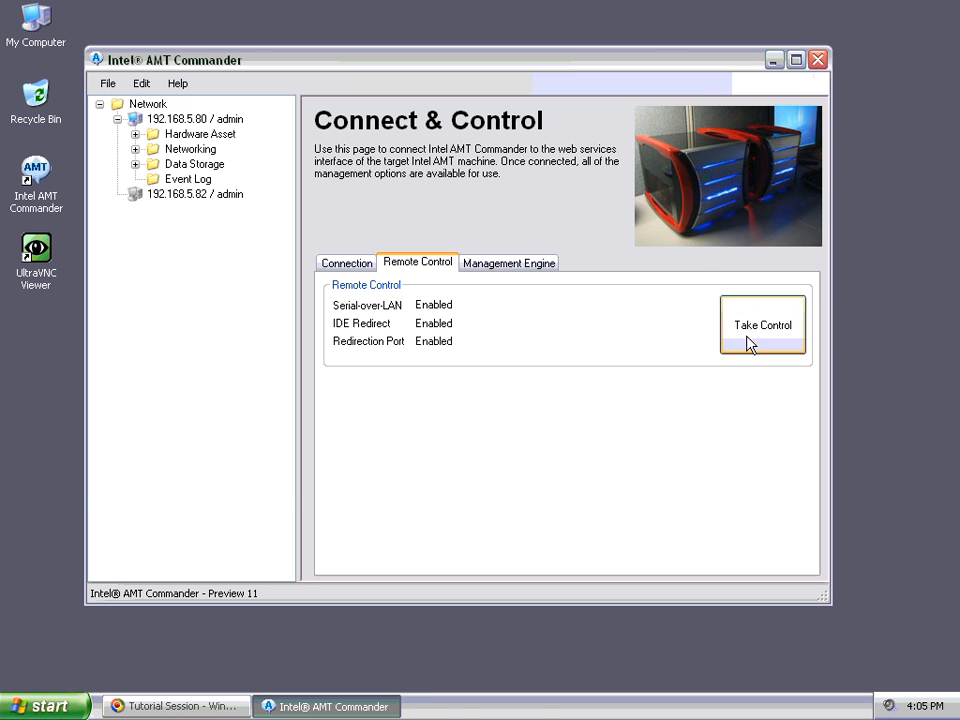
left_click(750, 344)
Step: Move the Intel AMT Terminal window to the centre of the screen
left_click_drag(321, 58, 503, 209)
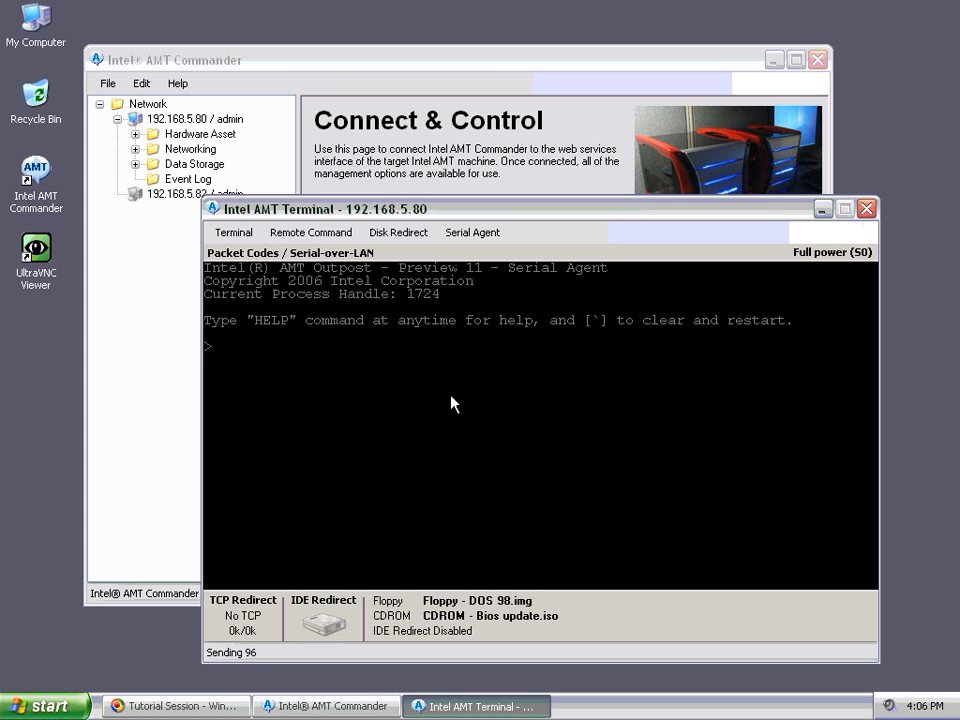
Step: Run help at a fresh terminal prompt to list the available commands
key("Return")
type("help")
key("Return")
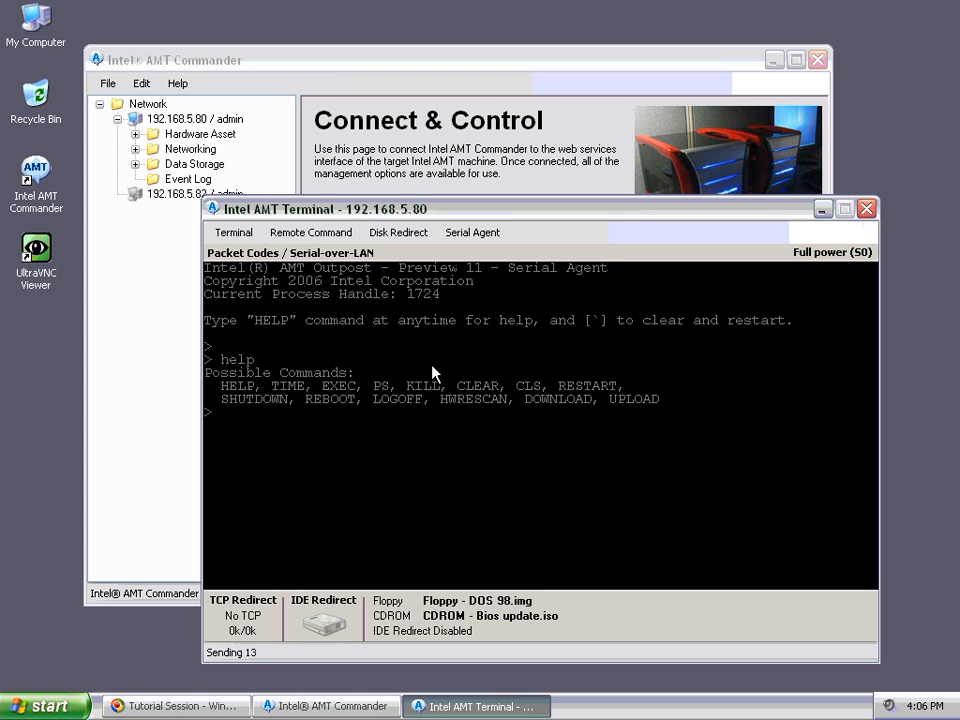
Step: Run ps to list the remote machine's running processes with their IDs
key("Return")
key("Return")
type("ps")
key("Return")
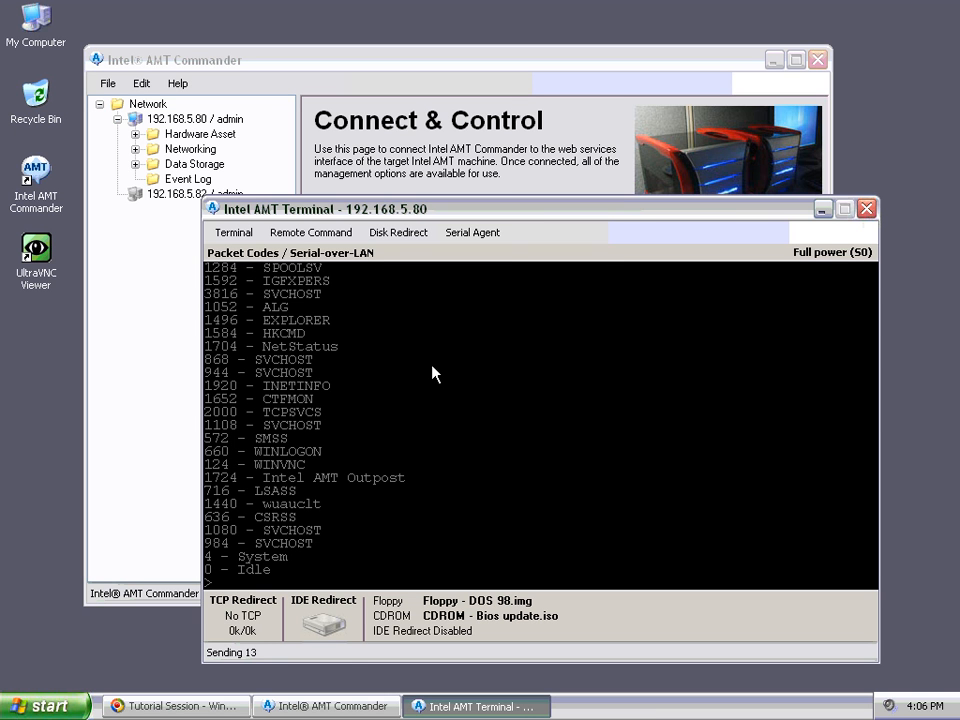
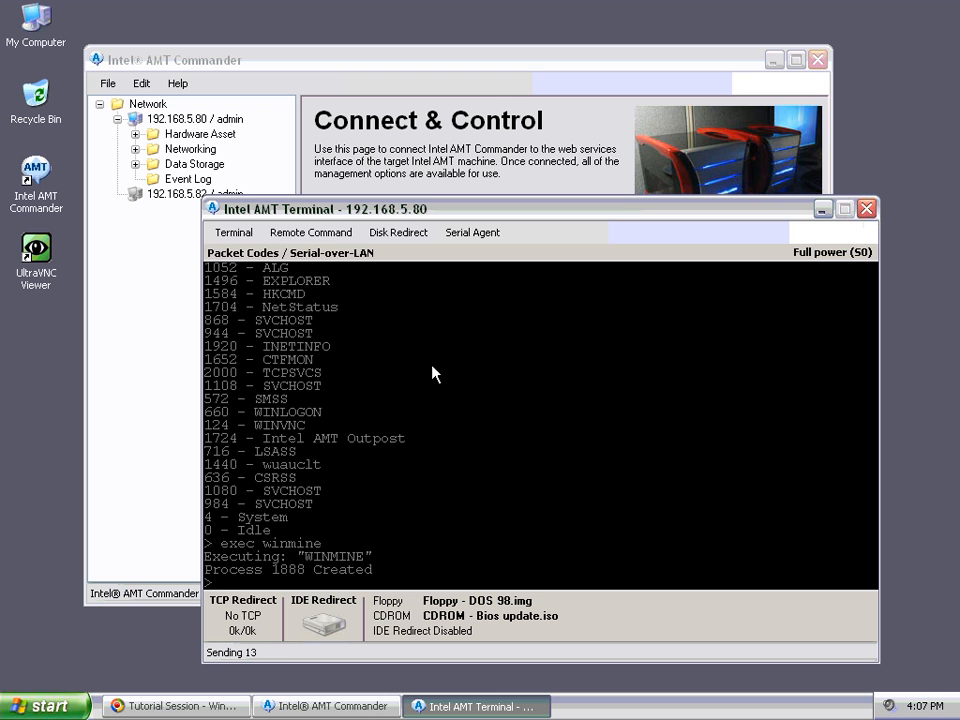
Step: Kill remote process 1888 (winmine) and enter the download command for c:\iflash.exe
type("kill 1888")
key("Return")
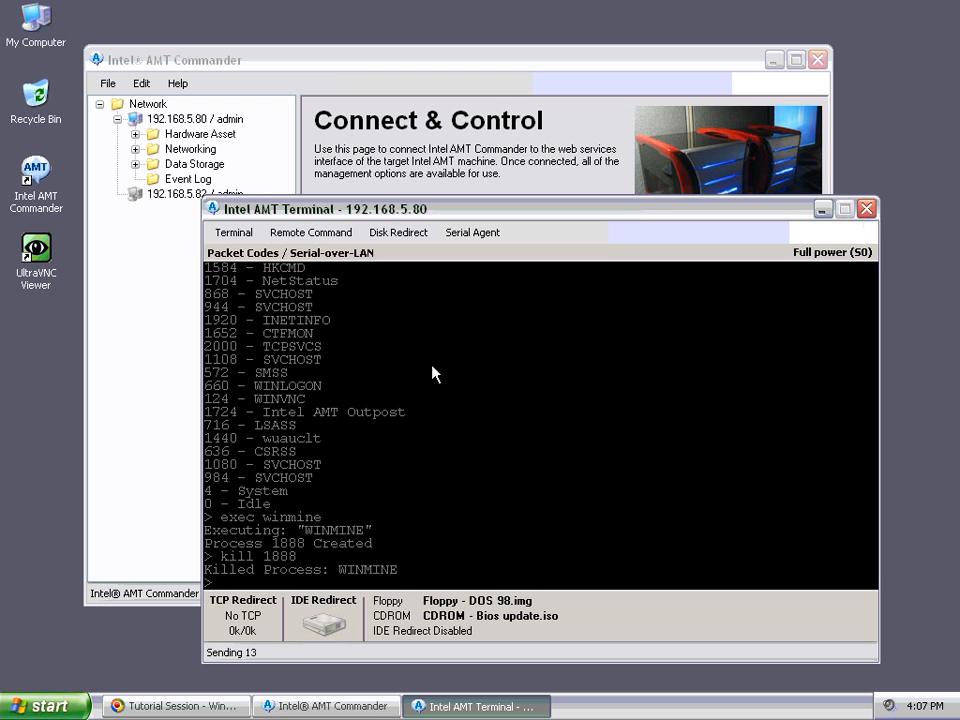
left_click(426, 388)
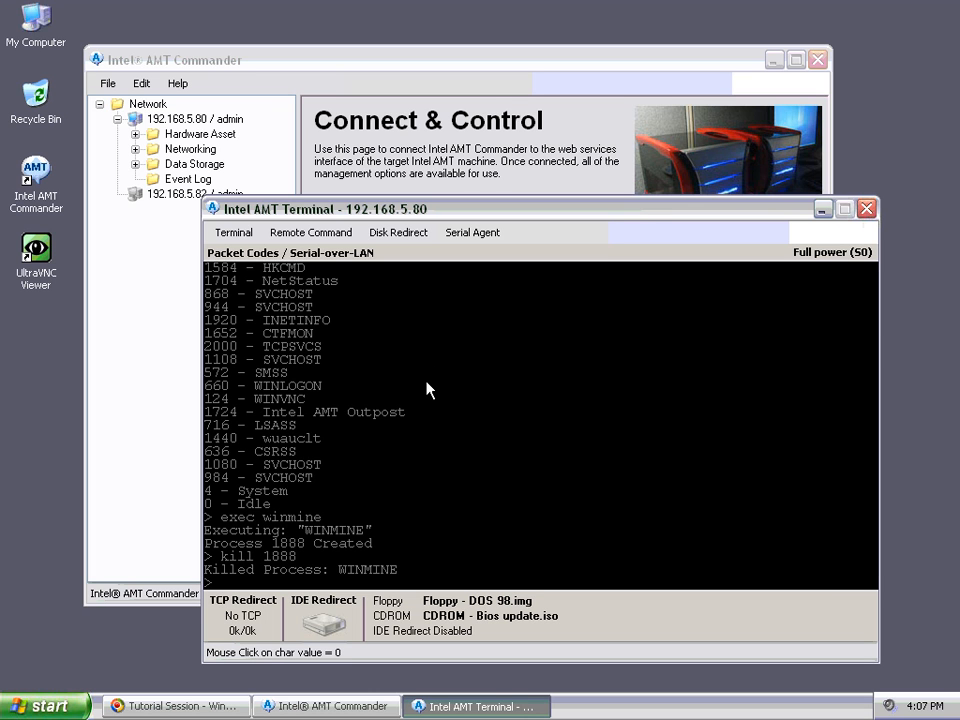
key("Return")
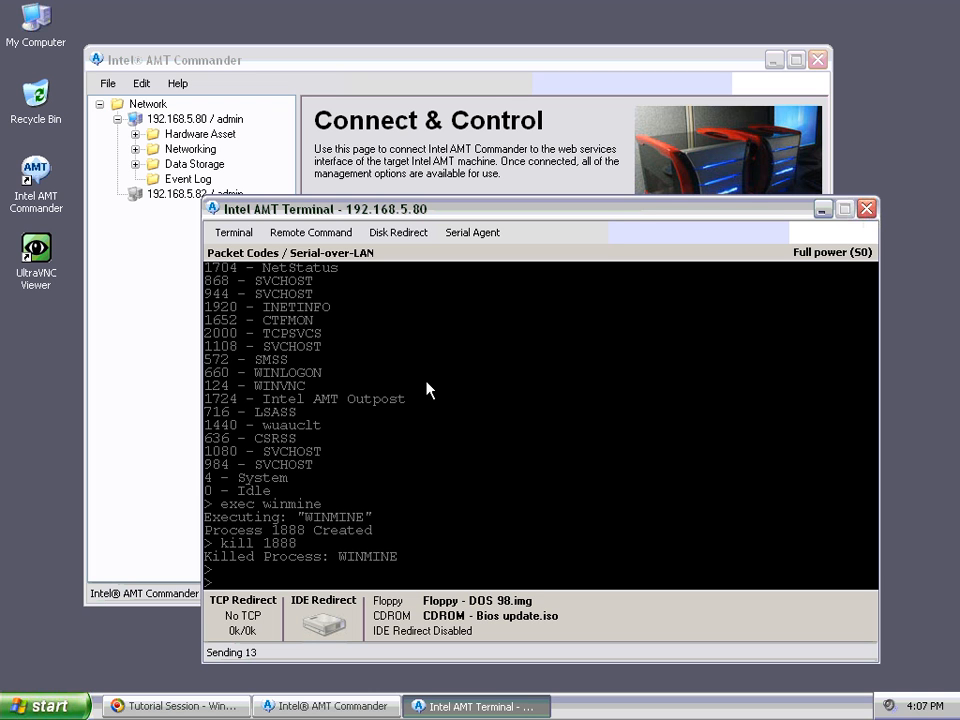
type("download c:\\iflash.")
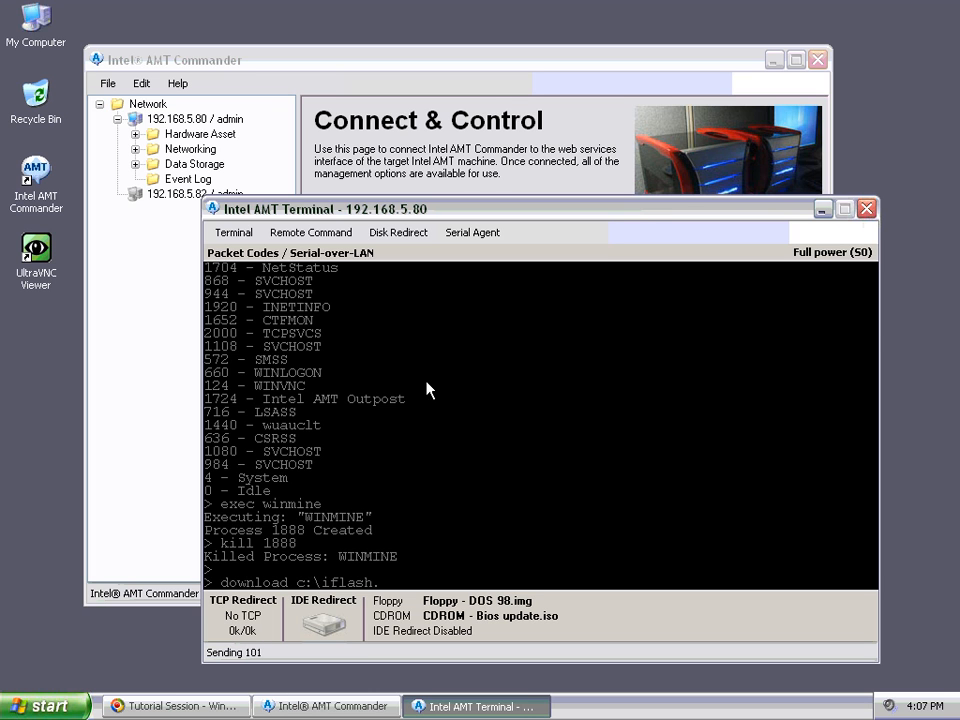
type("exe")
Step: Download the remote c:\iflash.exe (250818 bytes) and save it as IFLASH.EXE on Local Disk C:
key("Return")
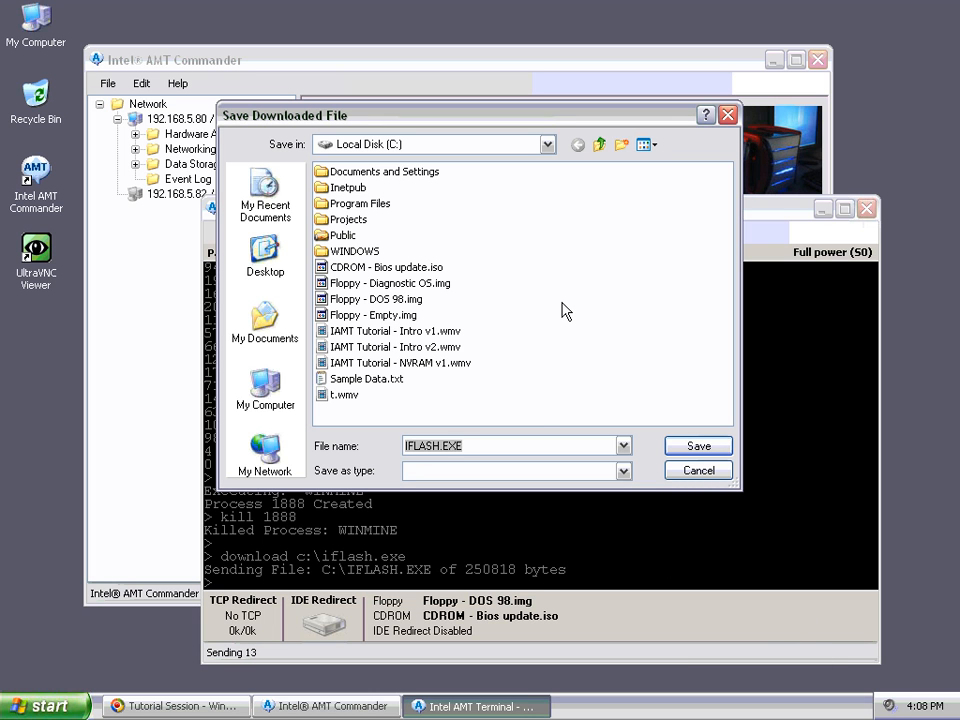
left_click(700, 448)
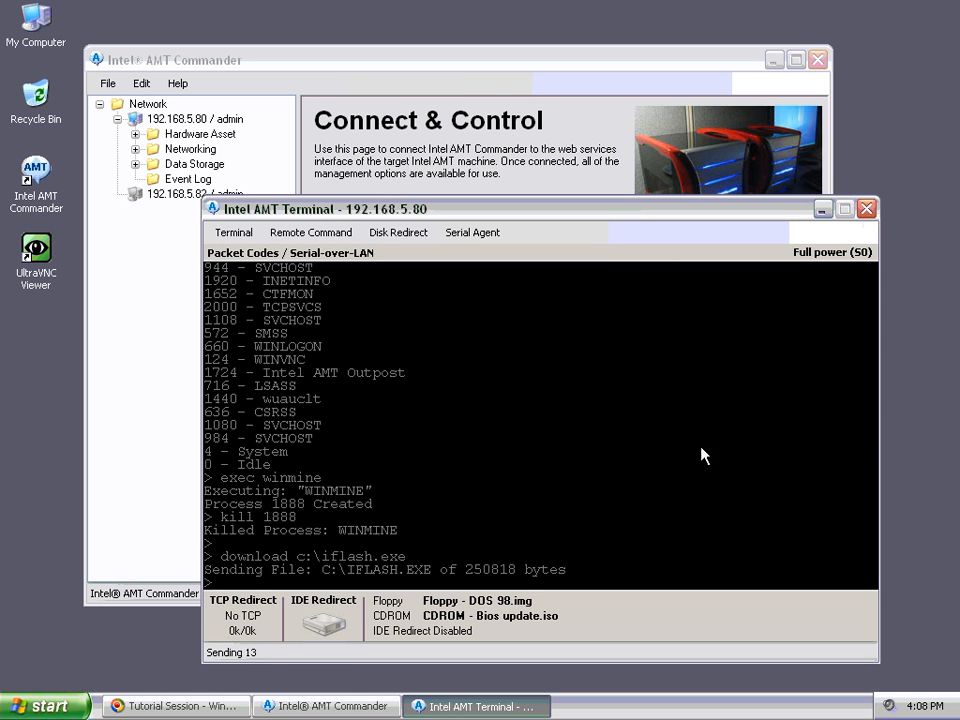
left_click(700, 448)
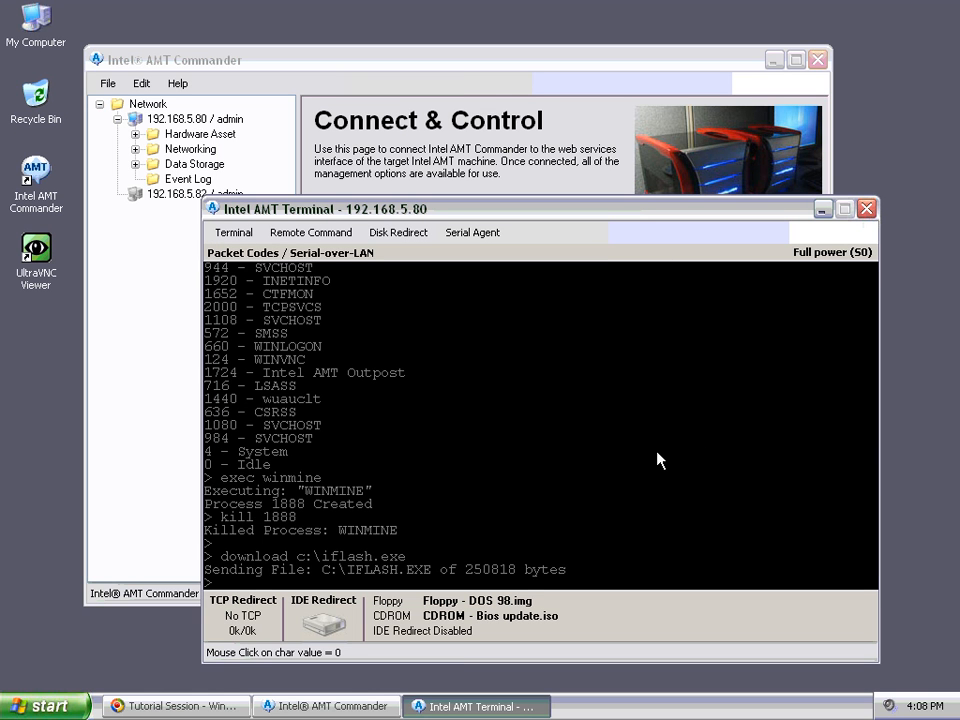
Step: Upload the local Sample Data.txt to the remote machine as c:\textfile.txt
type("u")
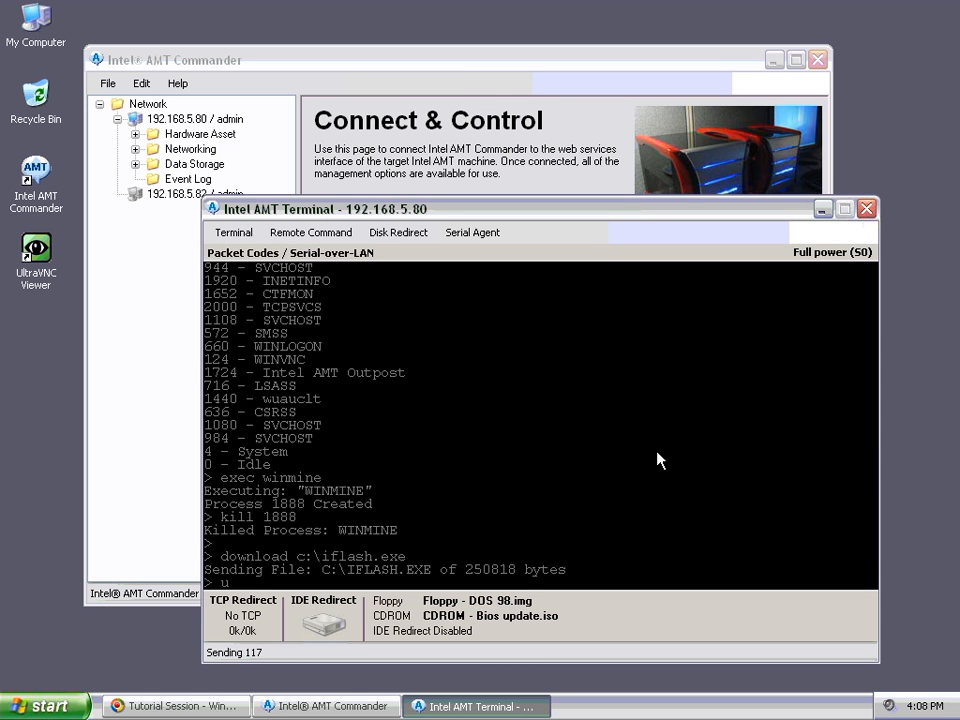
type("pload c:\\textfile.")
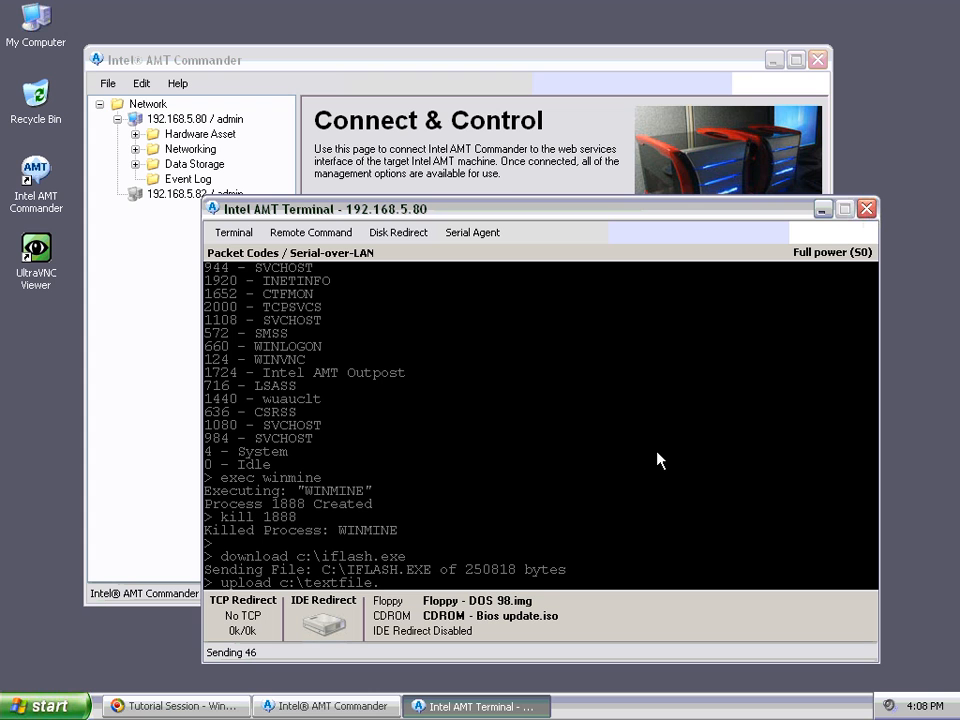
type("txt")
key("Return")
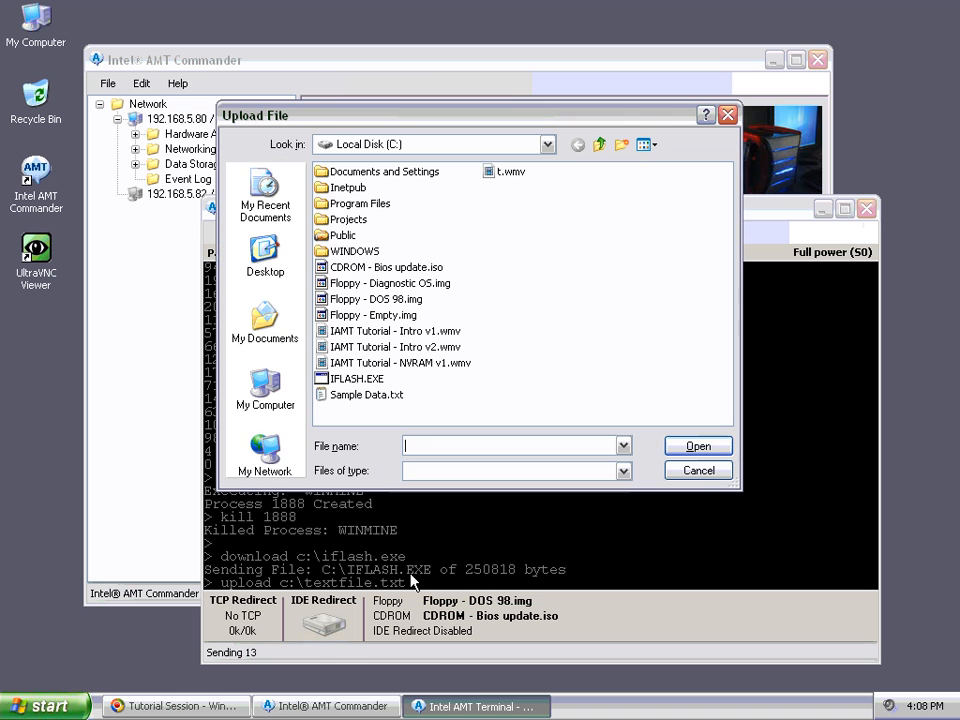
left_click(370, 394)
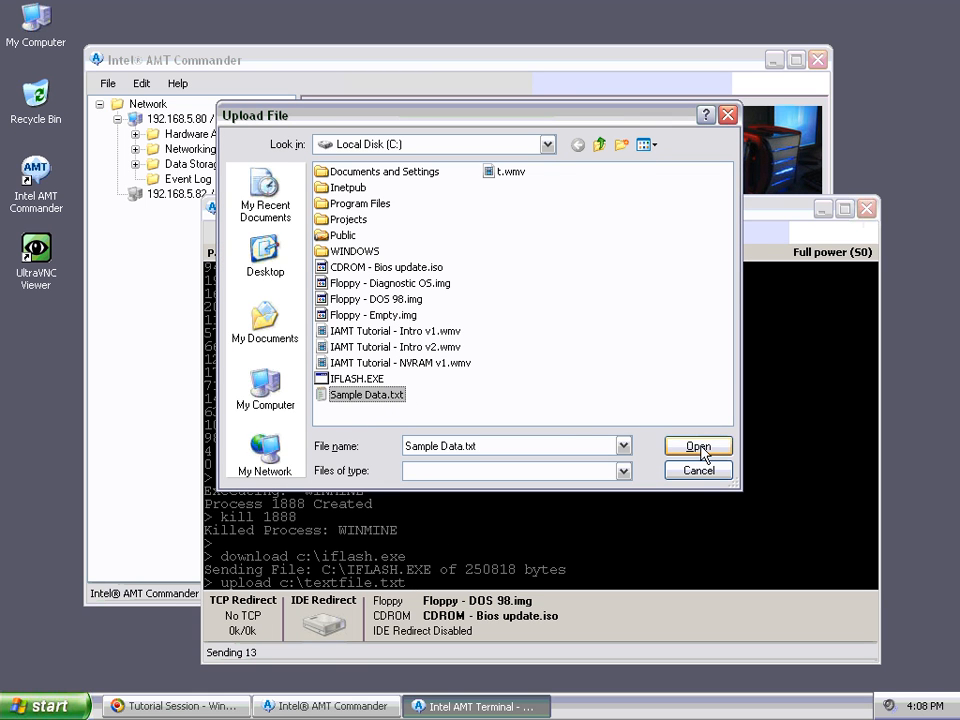
left_click(699, 446)
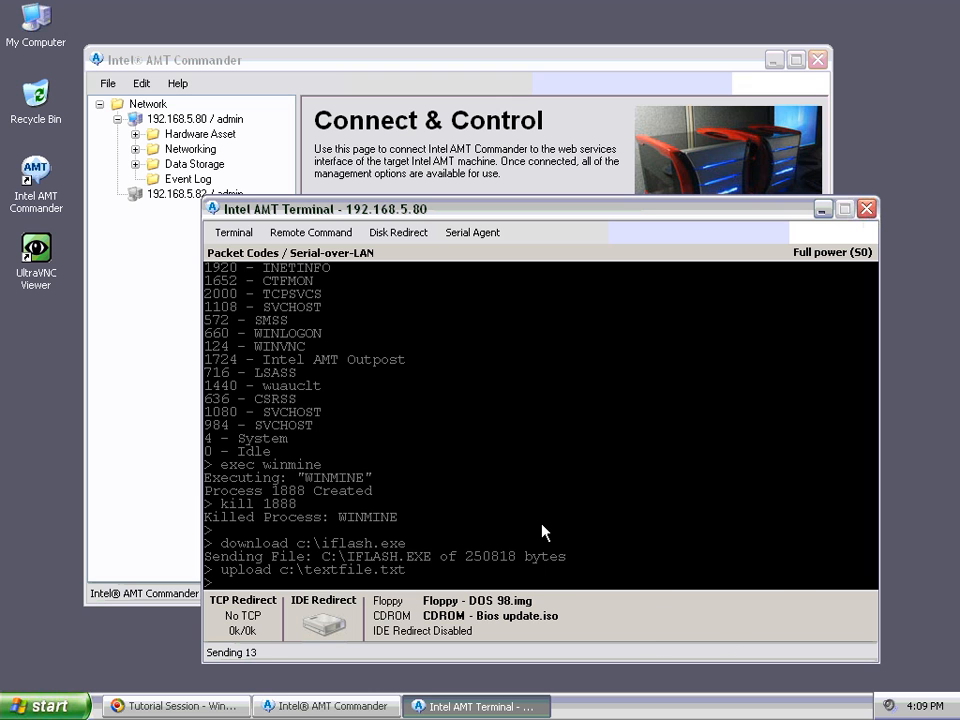
key("Return")
key("Return")
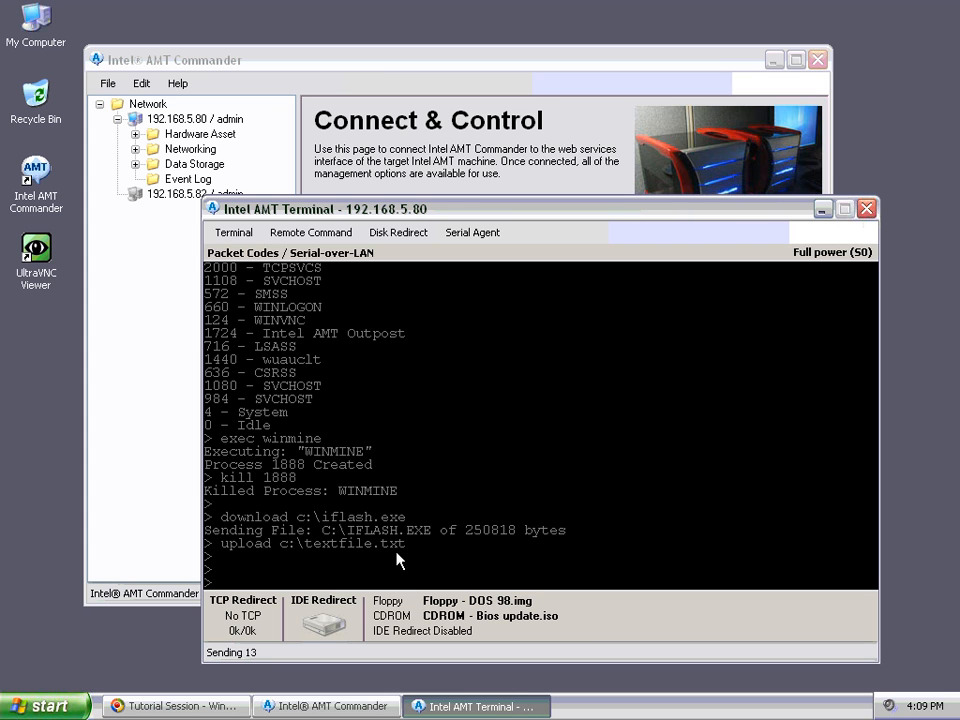
Step: Run help to list the agent's commands, from HELP and EXEC through DOWNLOAD and UPLOAD
type("help")
key("Return")
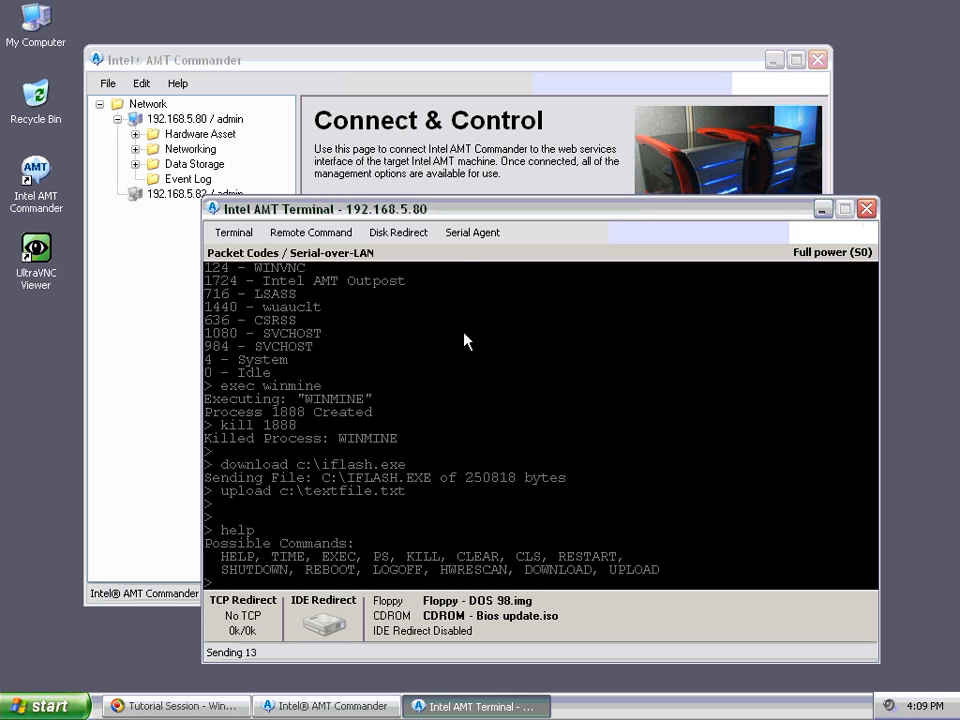
left_click(466, 234)
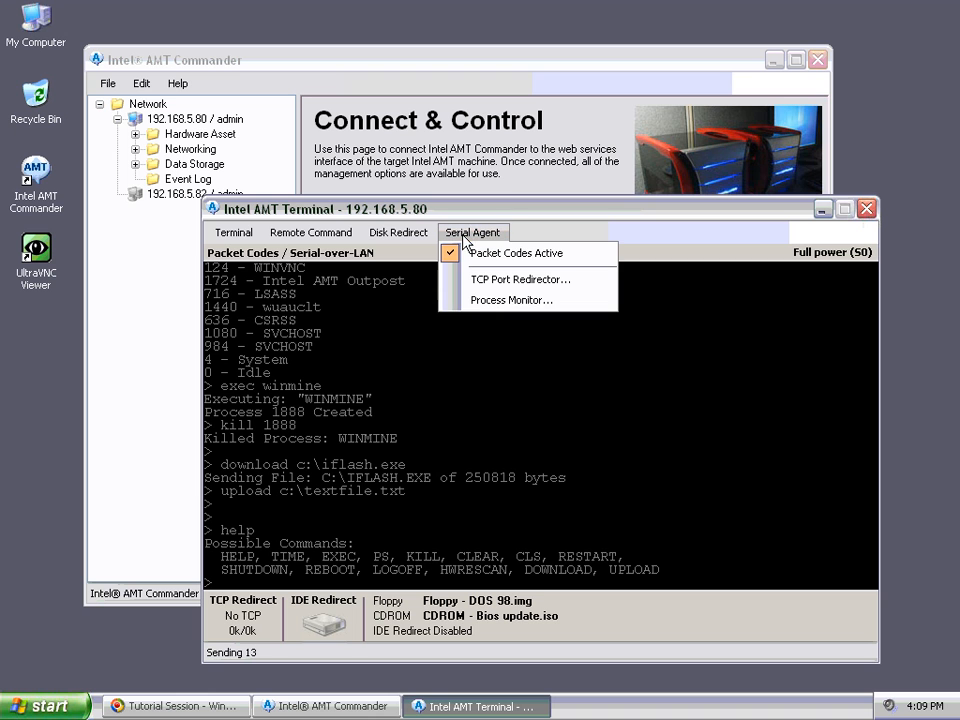
Step: Open the Process Monitor and start notepad on the remote machine
left_click(475, 301)
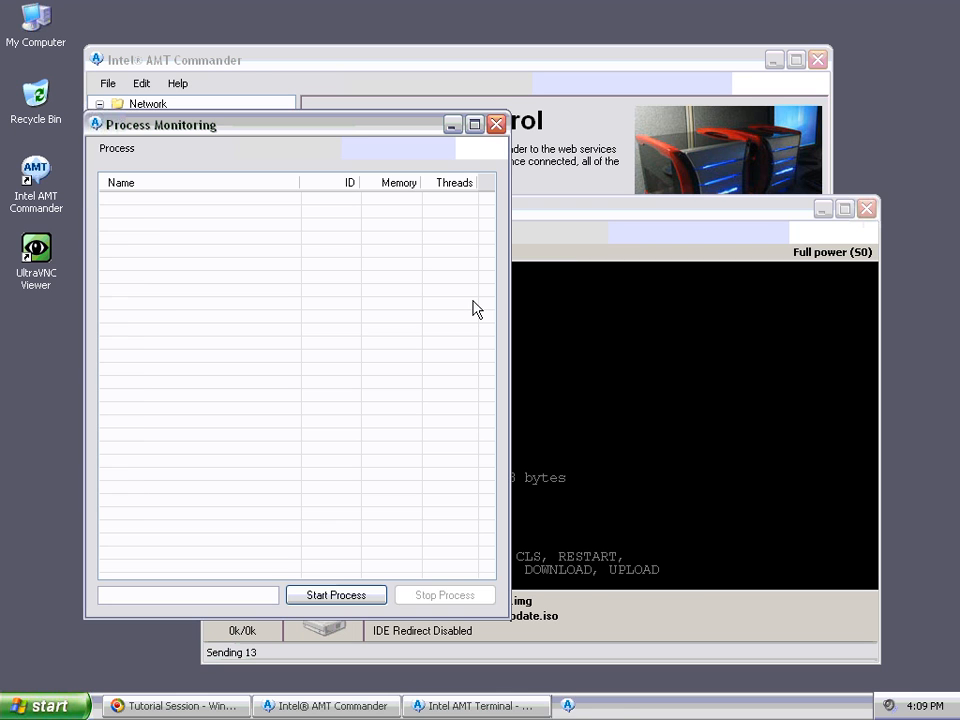
left_click_drag(283, 131, 712, 80)
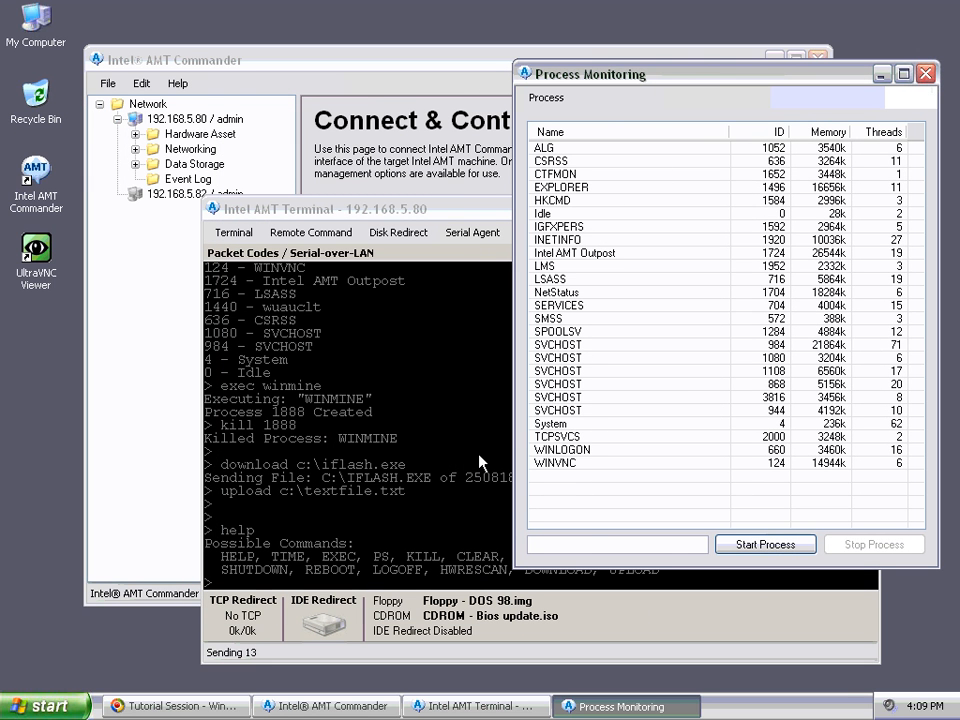
left_click(600, 551)
type("notepad")
key("Return")
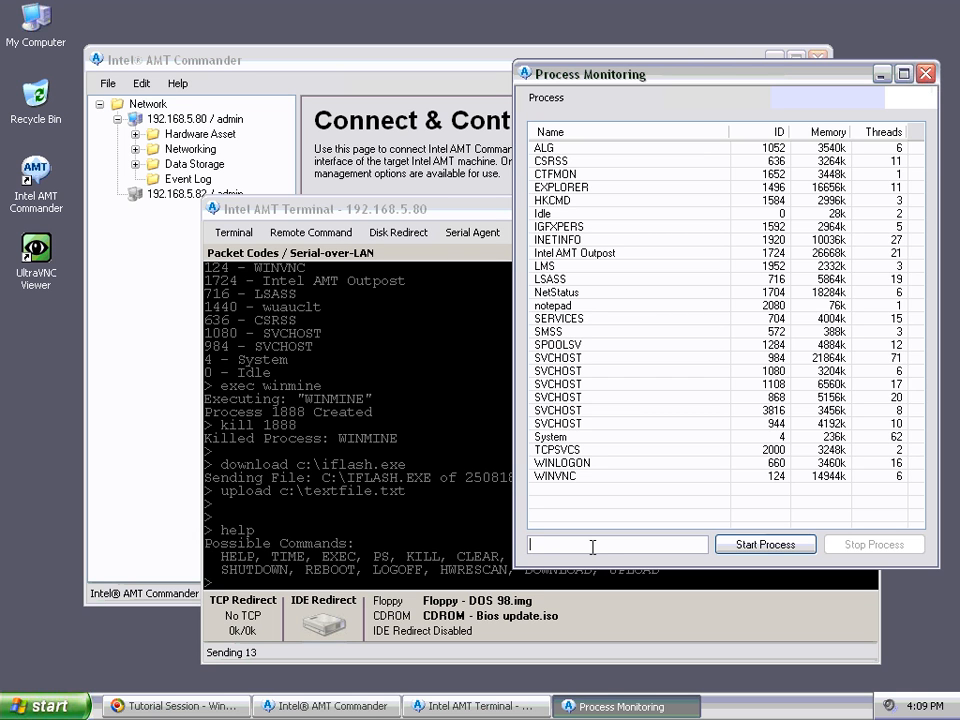
Step: Stop the notepad process, confirm the kill, and close the Process Monitoring window
left_click(580, 308)
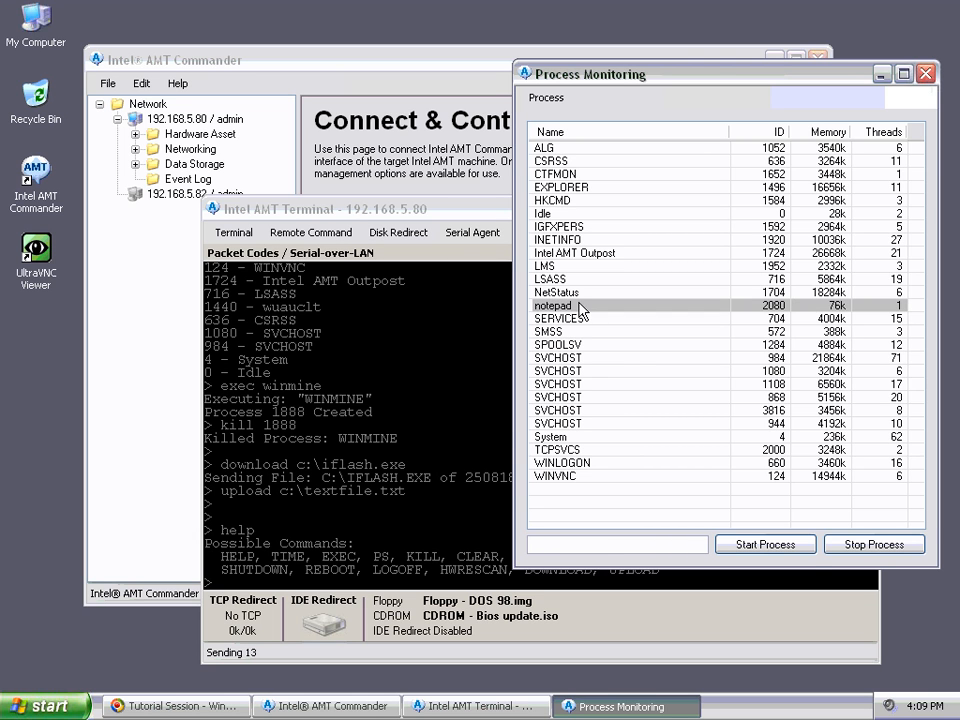
left_click(893, 545)
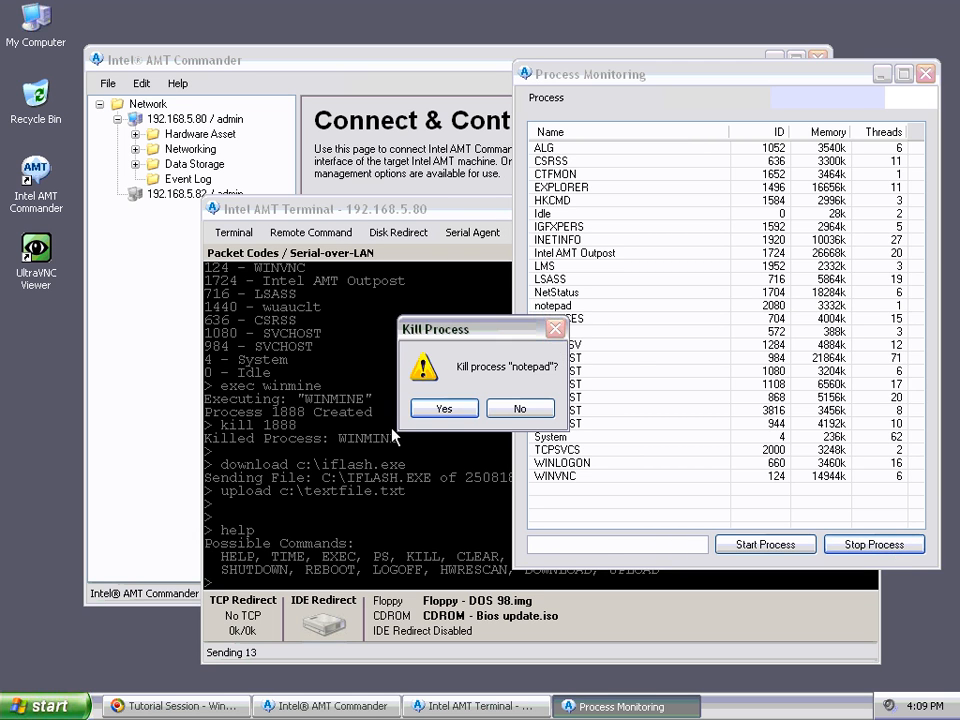
left_click(449, 410)
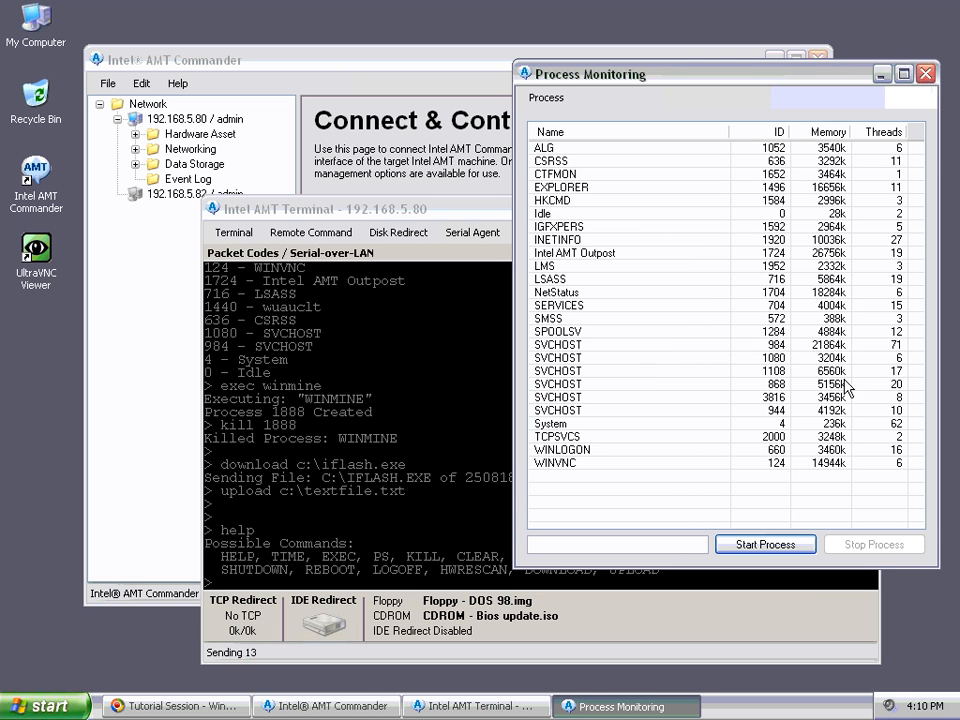
left_click(927, 75)
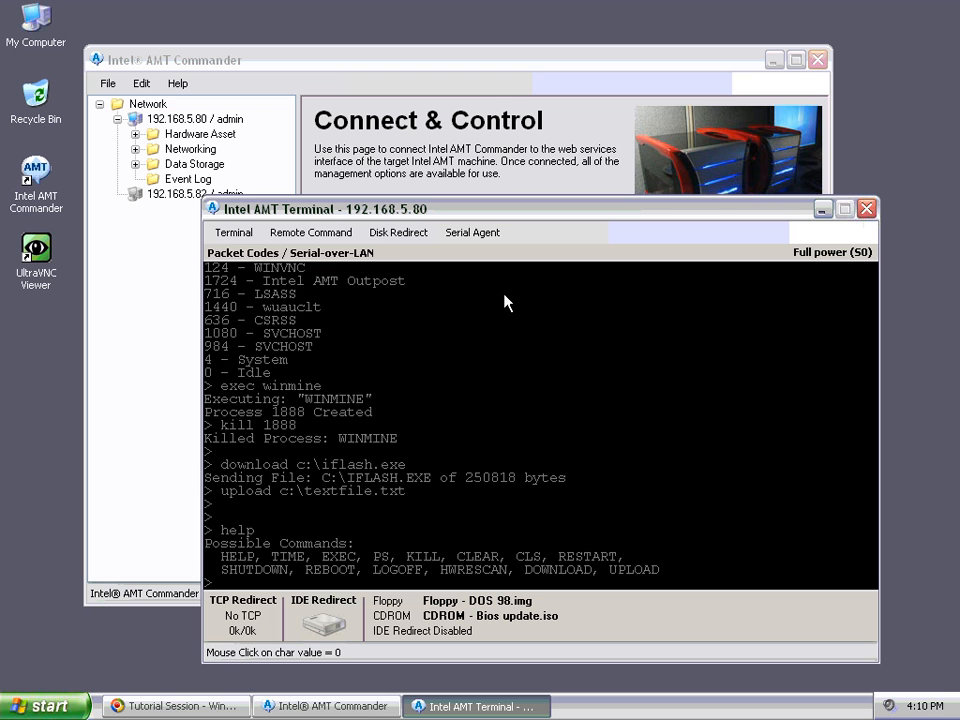
Step: Open TCP Port Redirection showing local ports 88, 89, 90 forwarded to 80, 3389, 5900
key("Return")
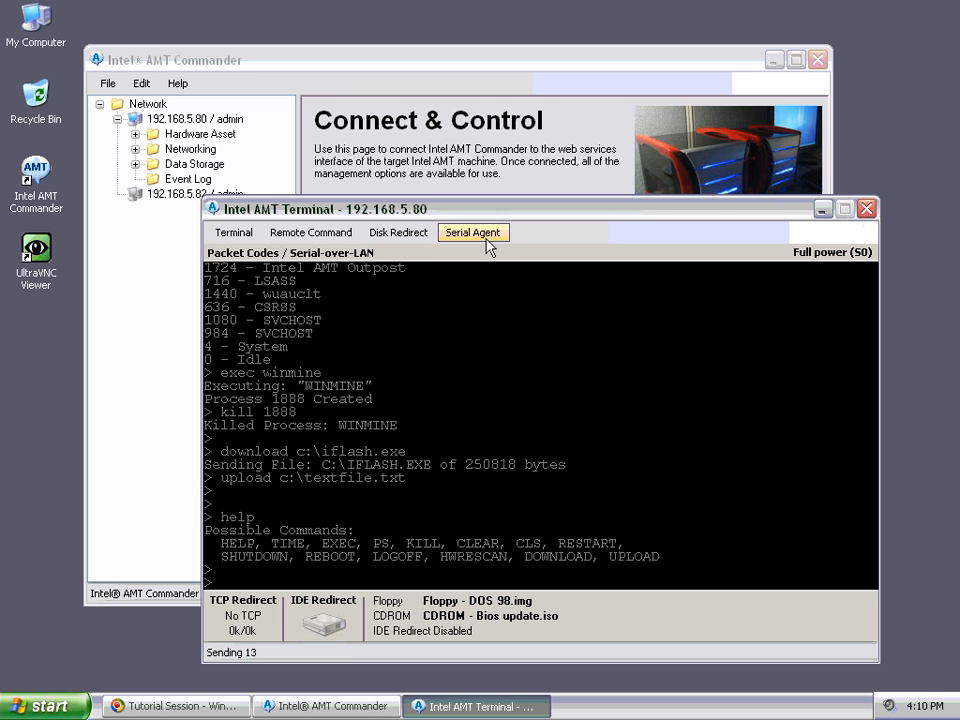
left_click(486, 241)
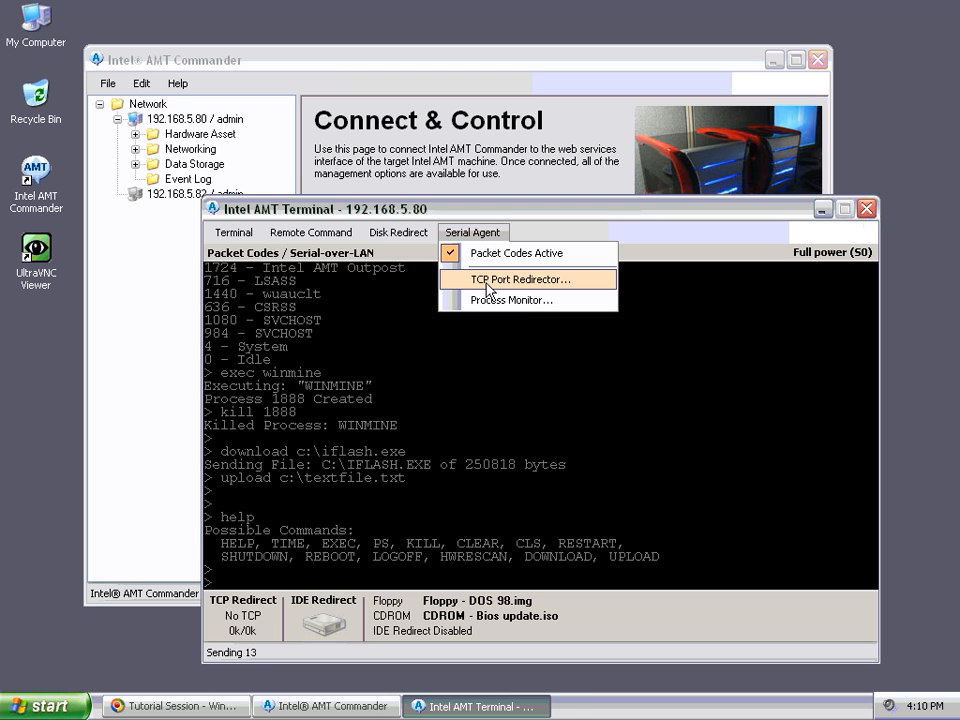
left_click(488, 283)
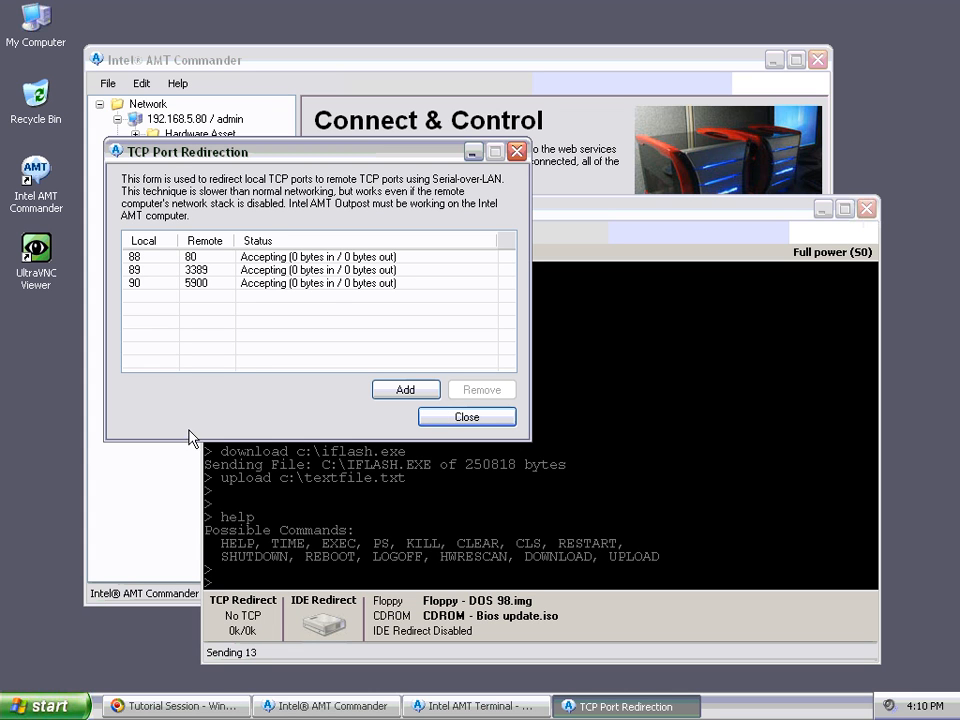
left_click(137, 257)
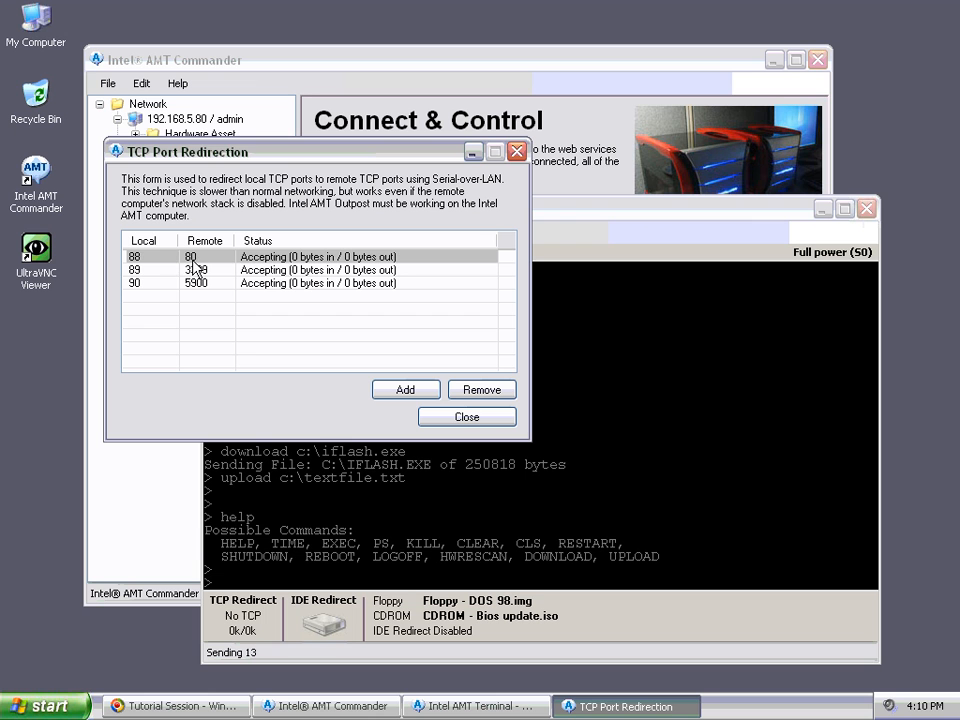
left_click(50, 702)
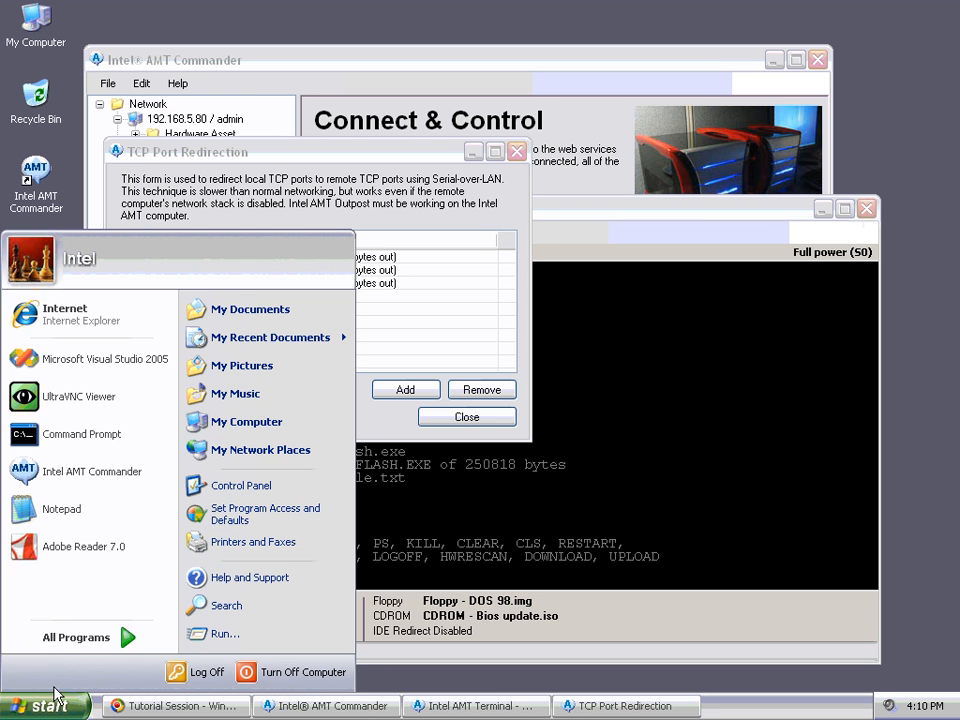
left_click(68, 322)
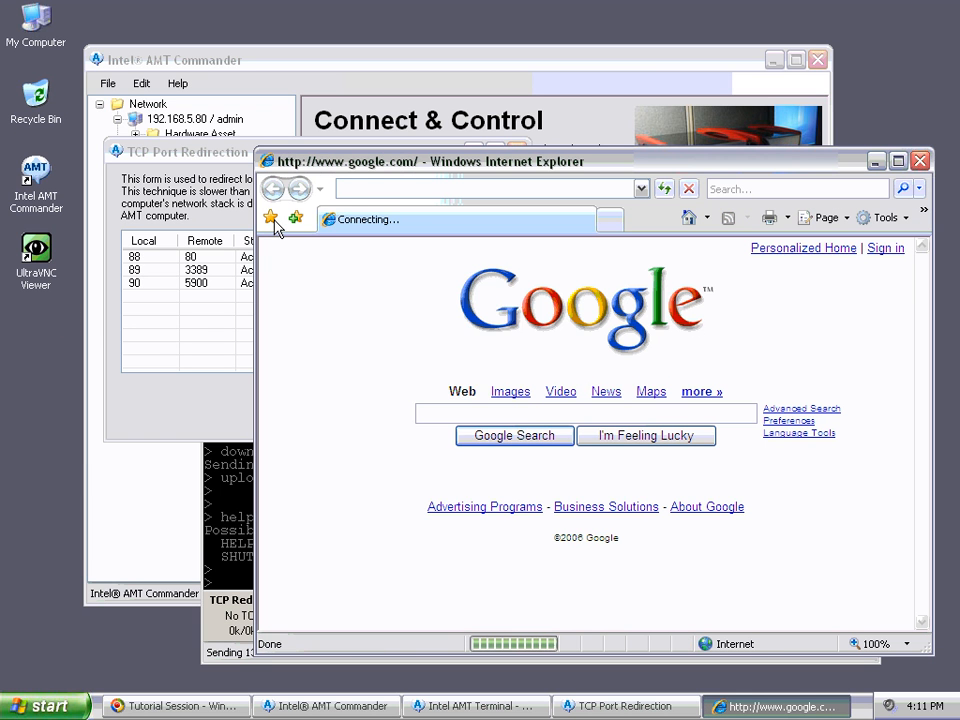
left_click(272, 220)
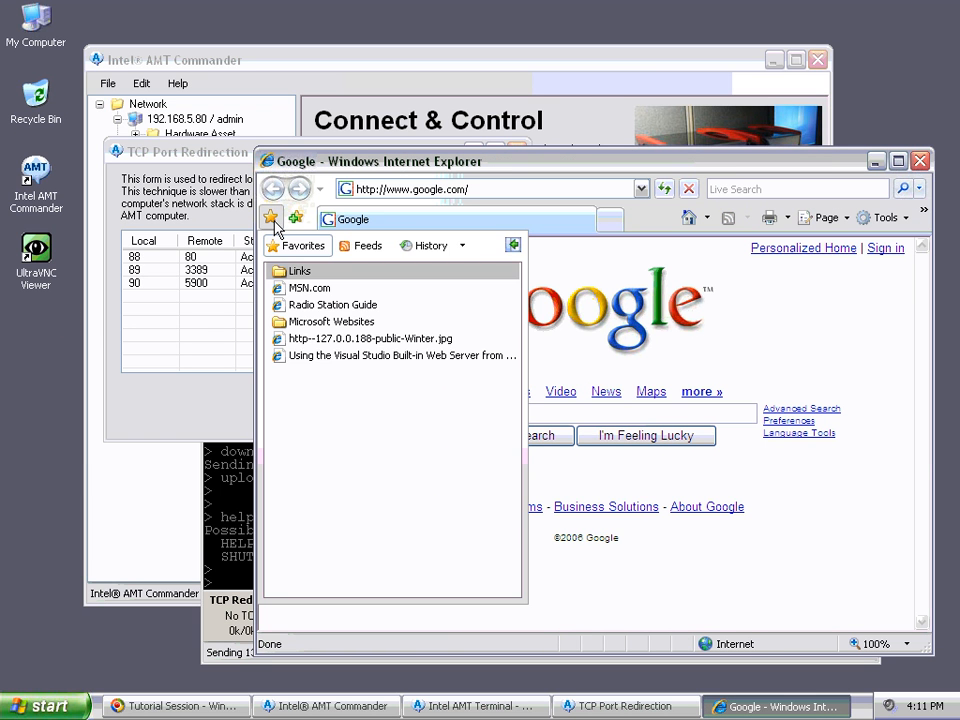
left_click(299, 342)
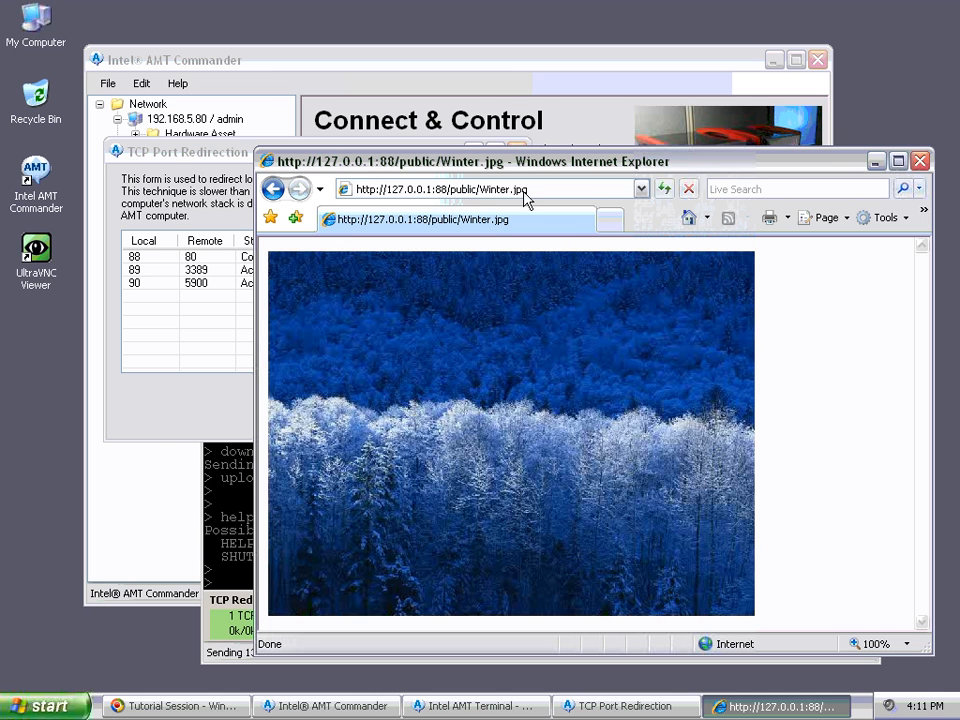
Step: Refresh Winter.jpg through port 88, watch the byte counters, then close Internet Explorer
left_click_drag(452, 163, 588, 100)
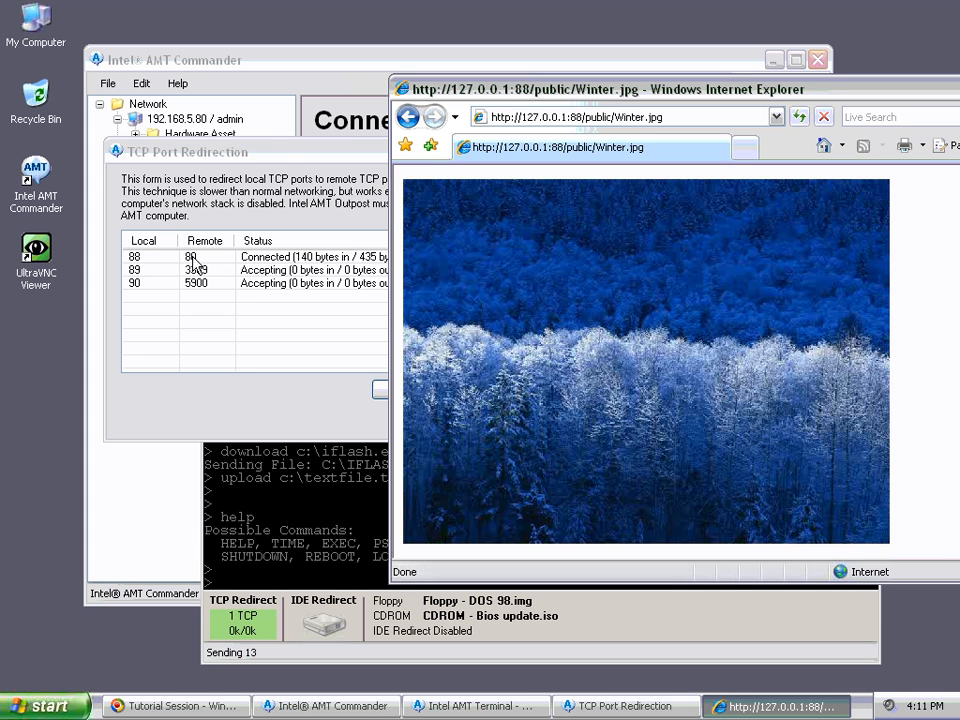
left_click(800, 118)
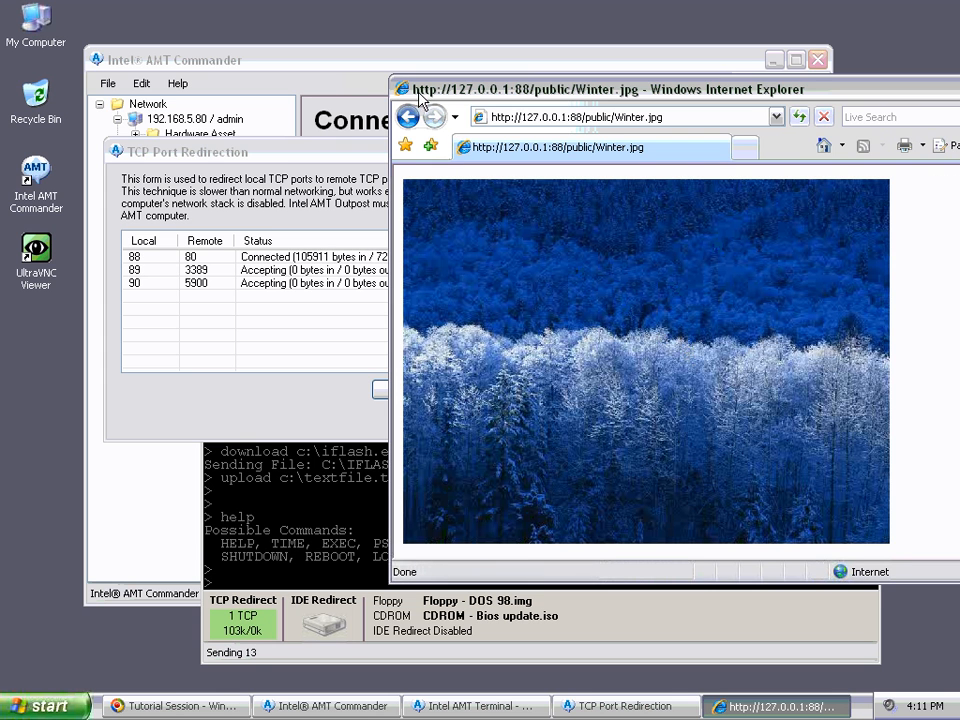
left_click_drag(435, 96, 340, 95)
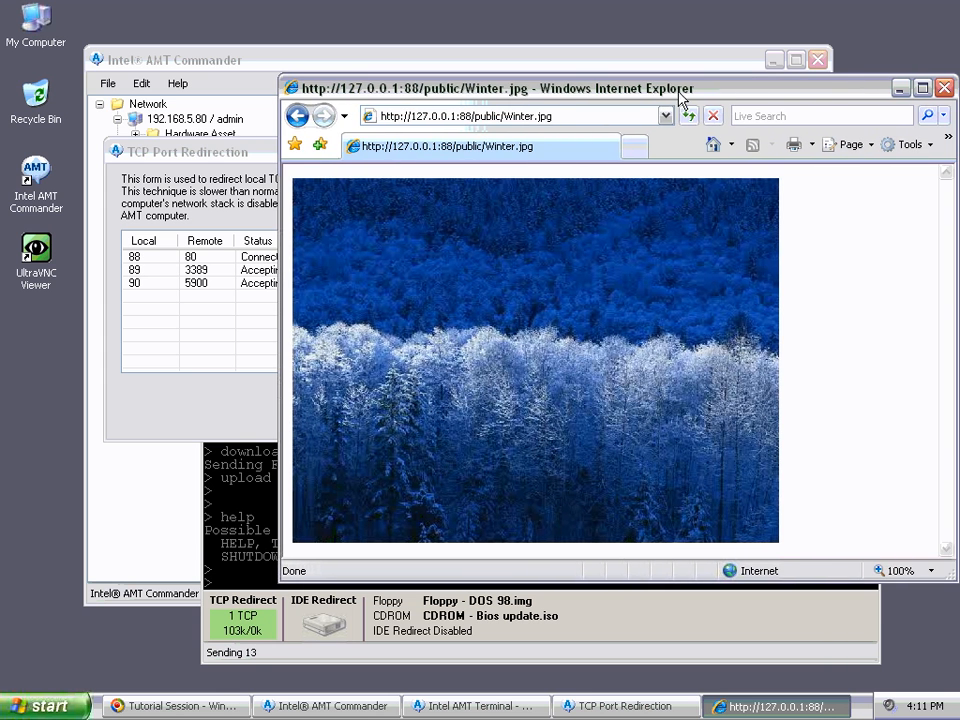
left_click_drag(686, 97, 630, 99)
left_click(889, 91)
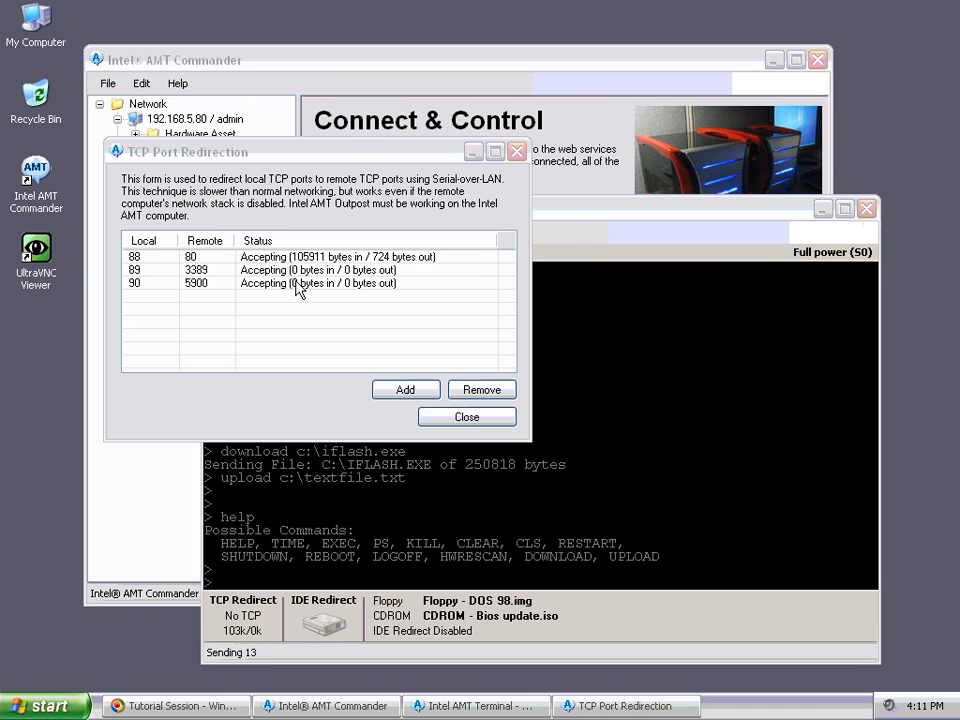
Step: Connect UltraVNC Viewer to 127.0.0.1::90 and log on with the VNC password
right_click(42, 253)
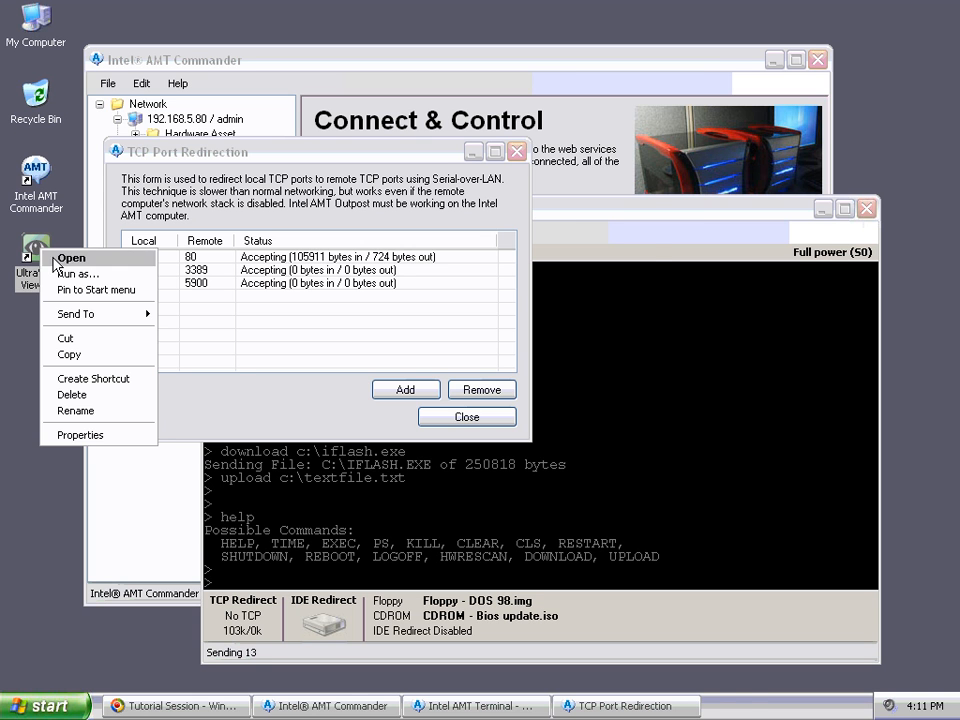
left_click(50, 257)
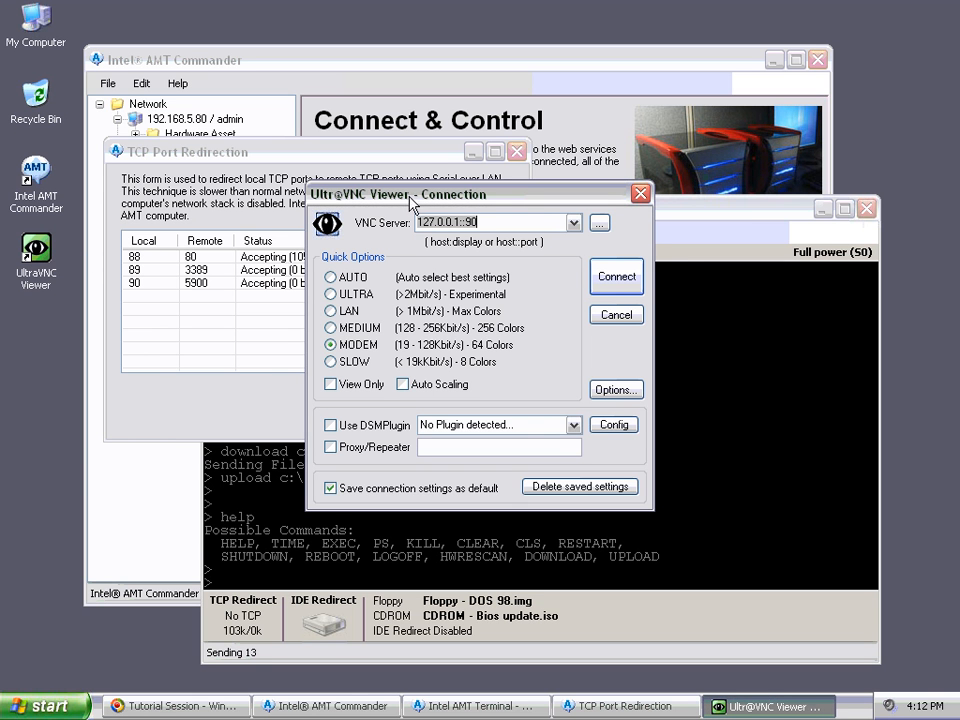
left_click_drag(411, 197, 505, 198)
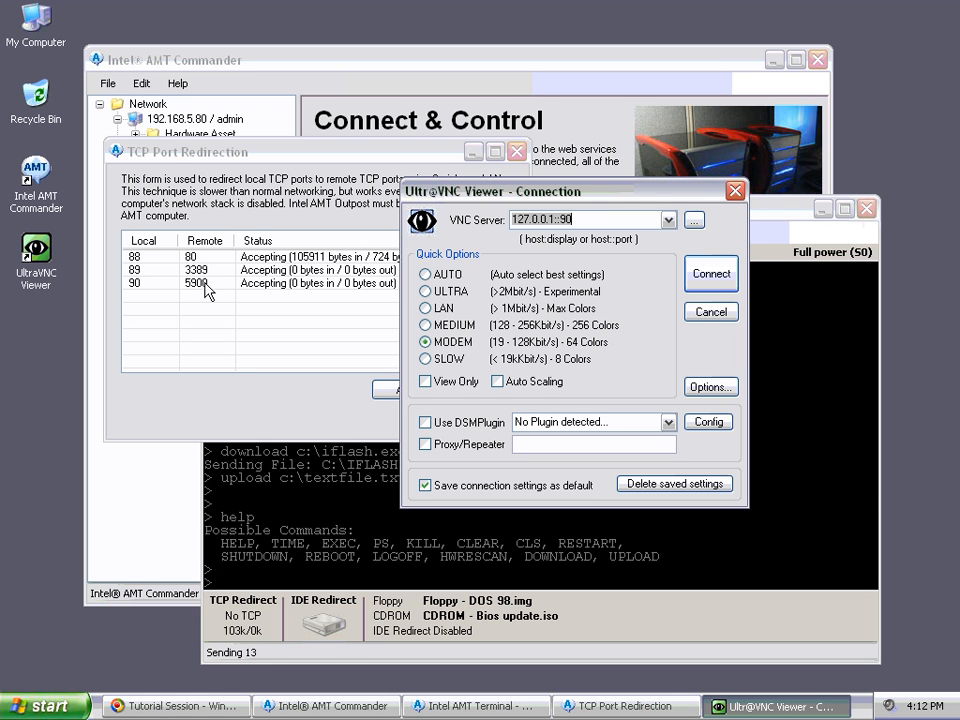
left_click(722, 280)
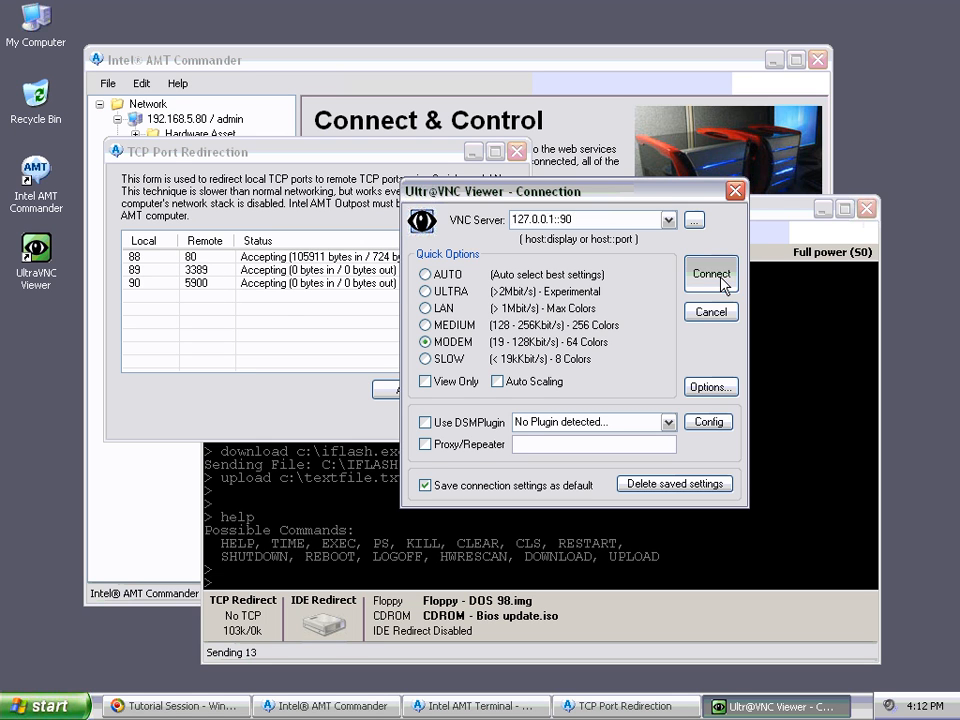
type("1234")
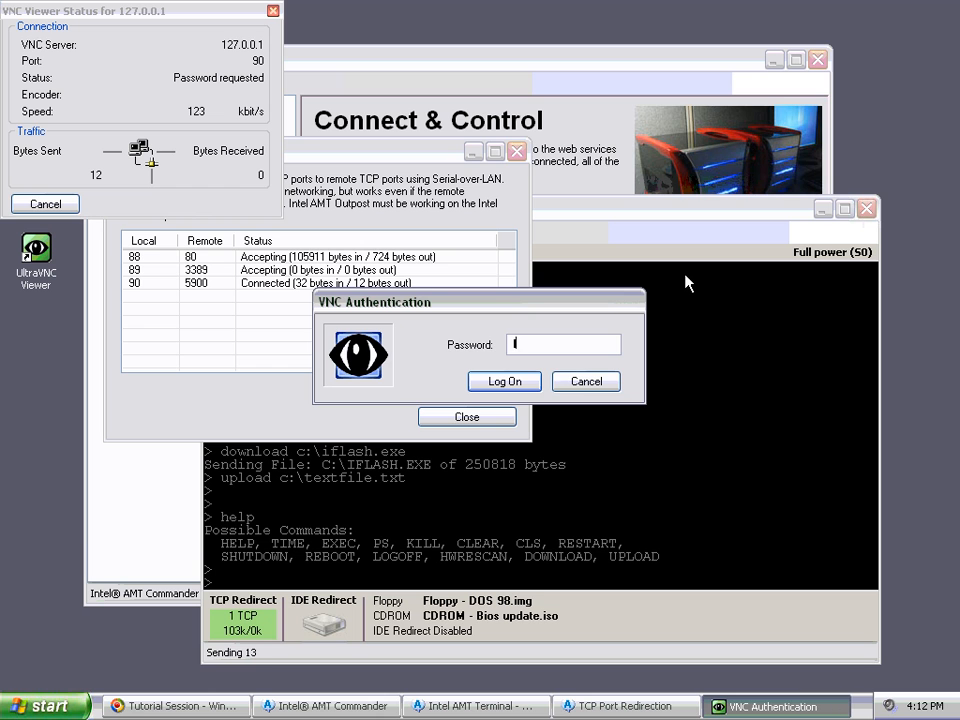
key("Return")
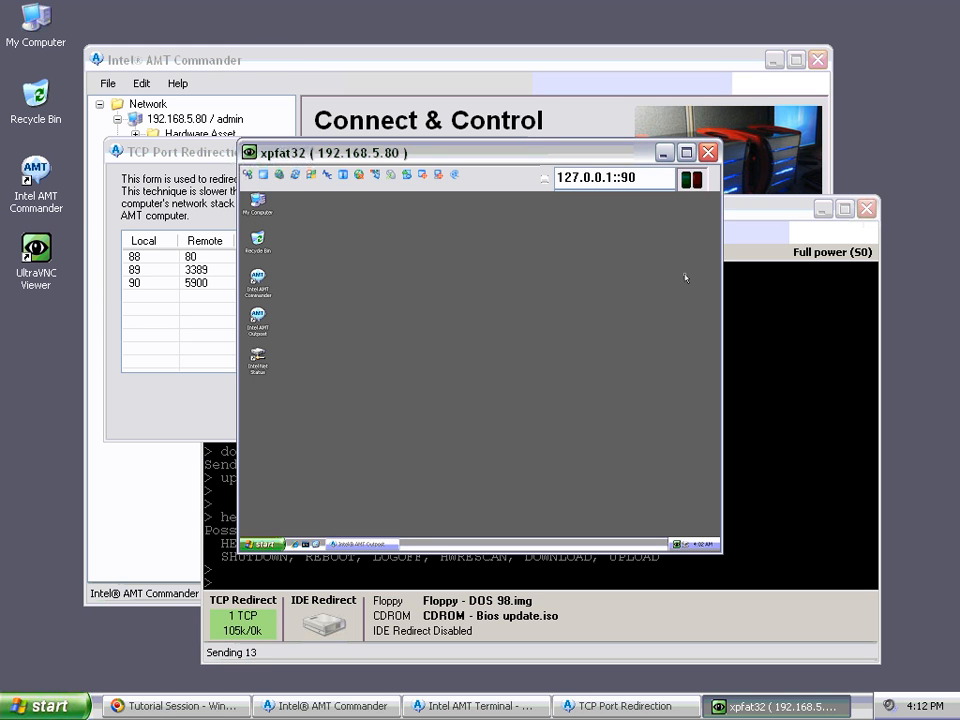
left_click_drag(507, 160, 597, 200)
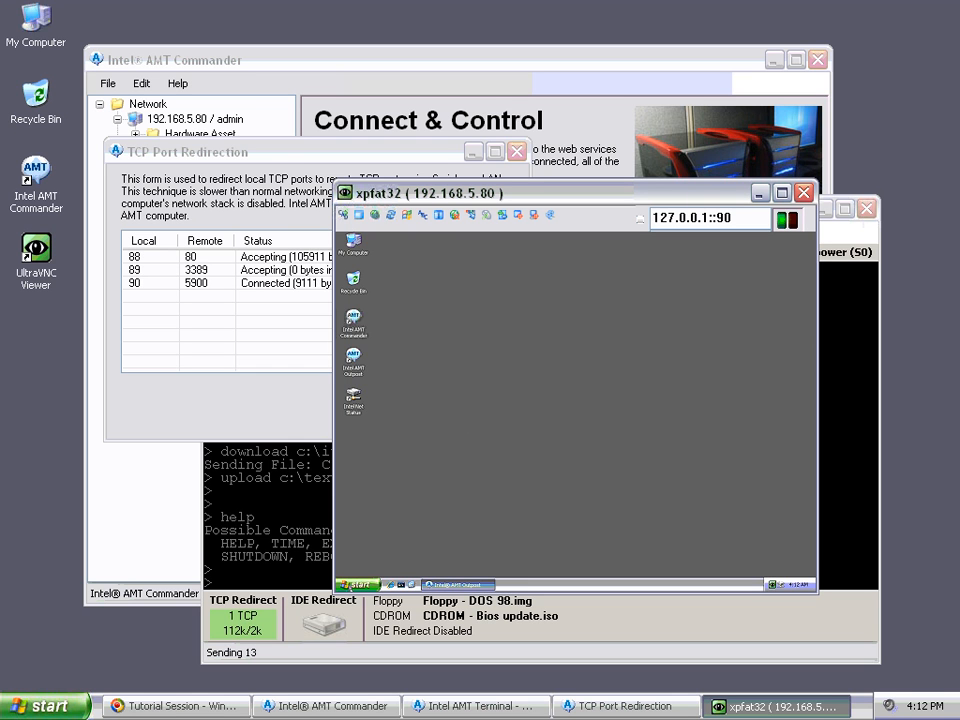
left_click(358, 584)
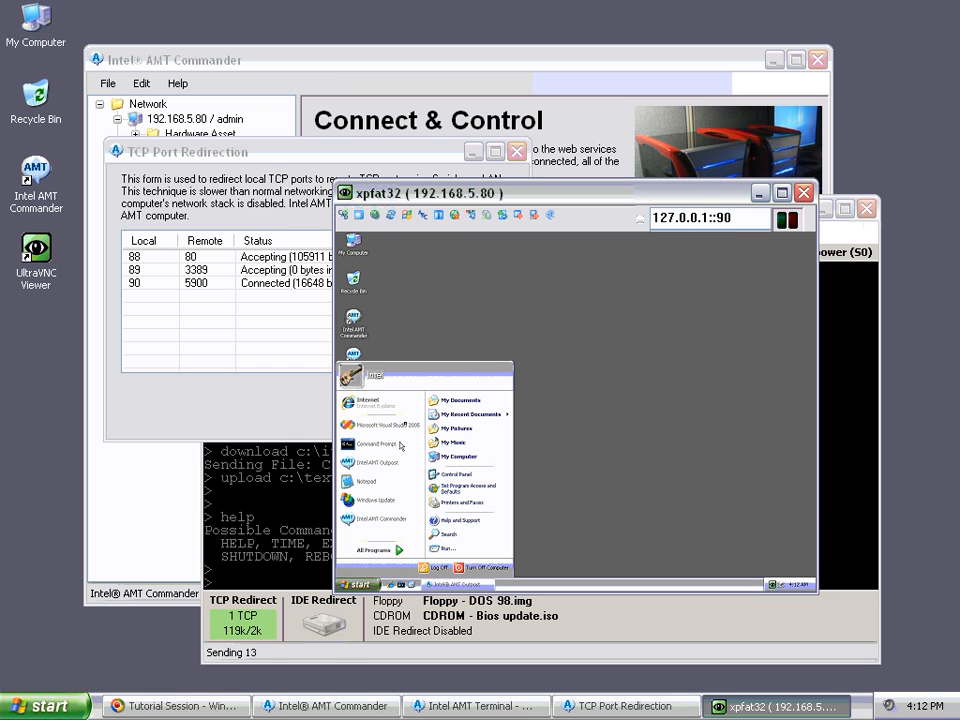
left_click(498, 327)
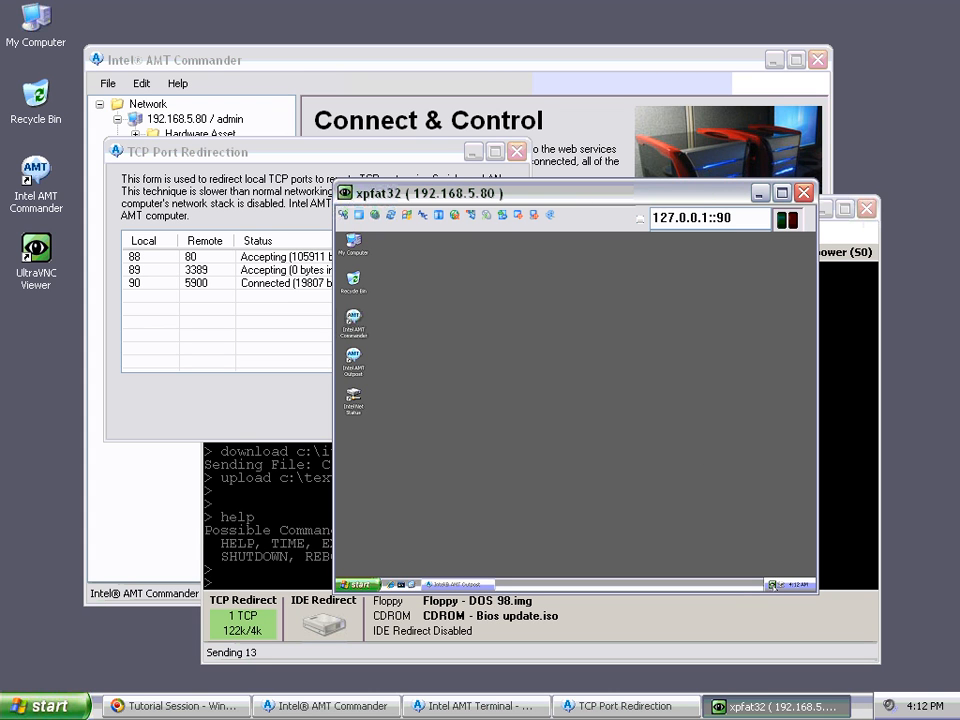
double_click(771, 584)
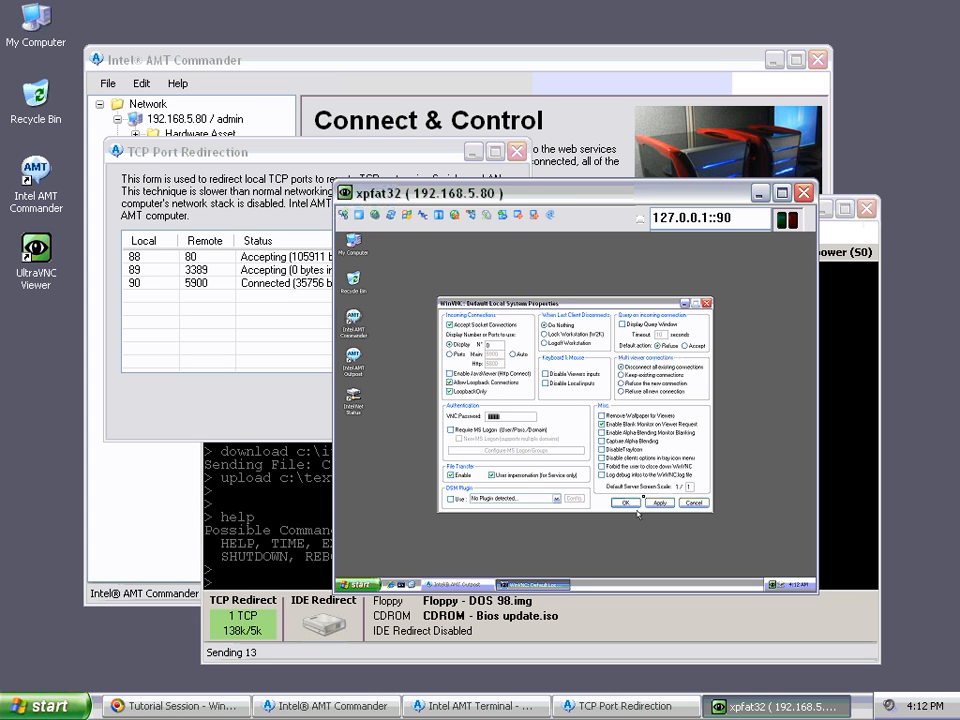
left_click(706, 303)
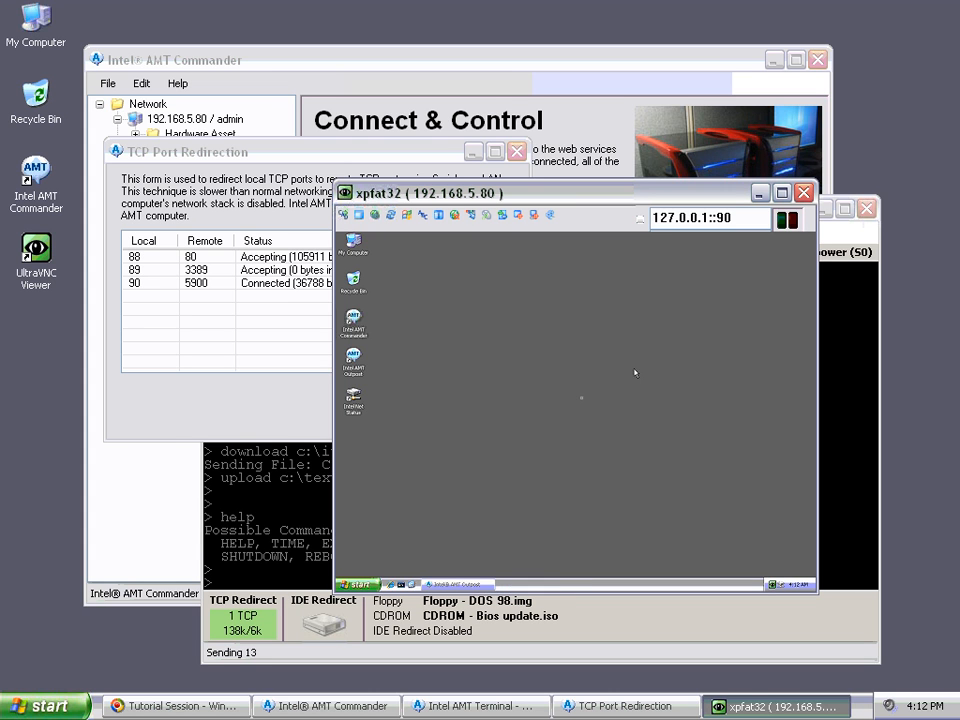
Step: Close the VNC viewer and TCP Port Redirection window, bringing the AMT terminal forward
left_click(806, 197)
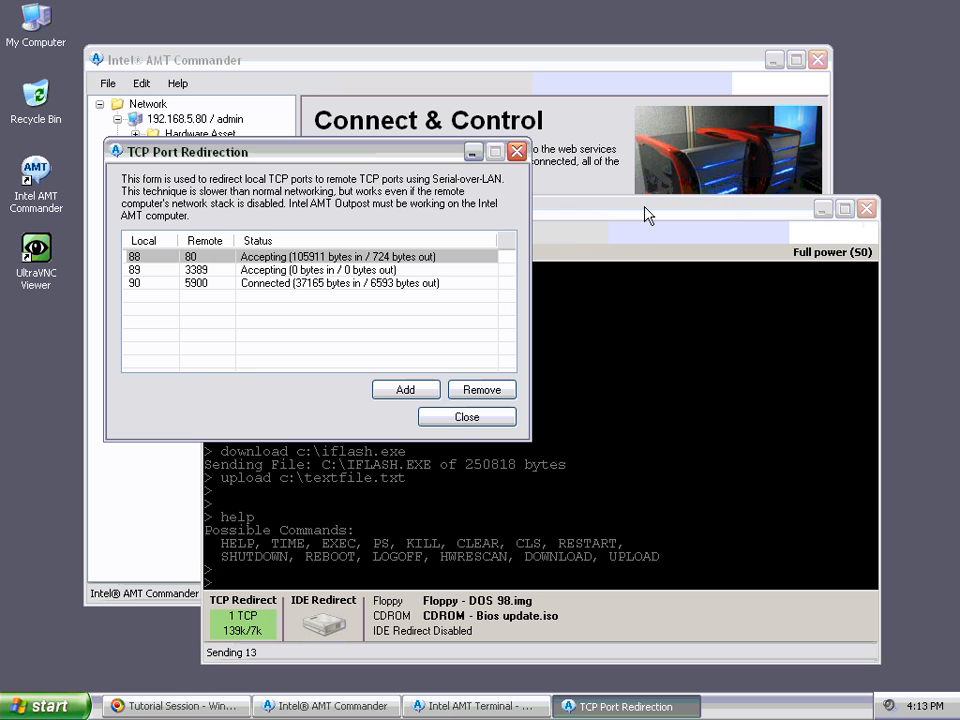
left_click(466, 417)
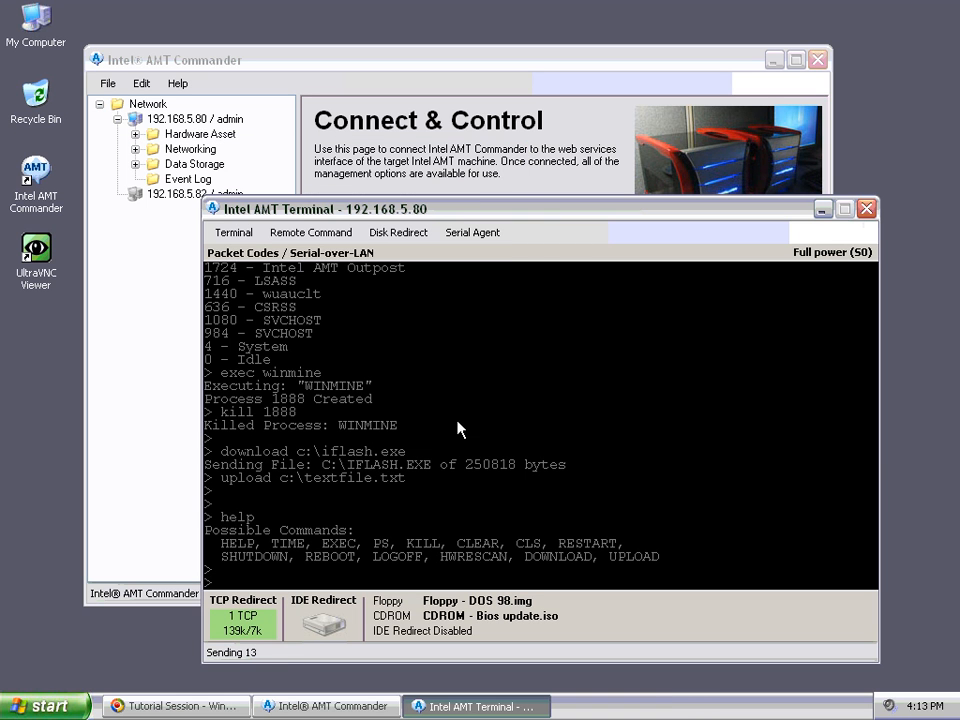
left_click(392, 293)
left_click_drag(363, 212, 368, 213)
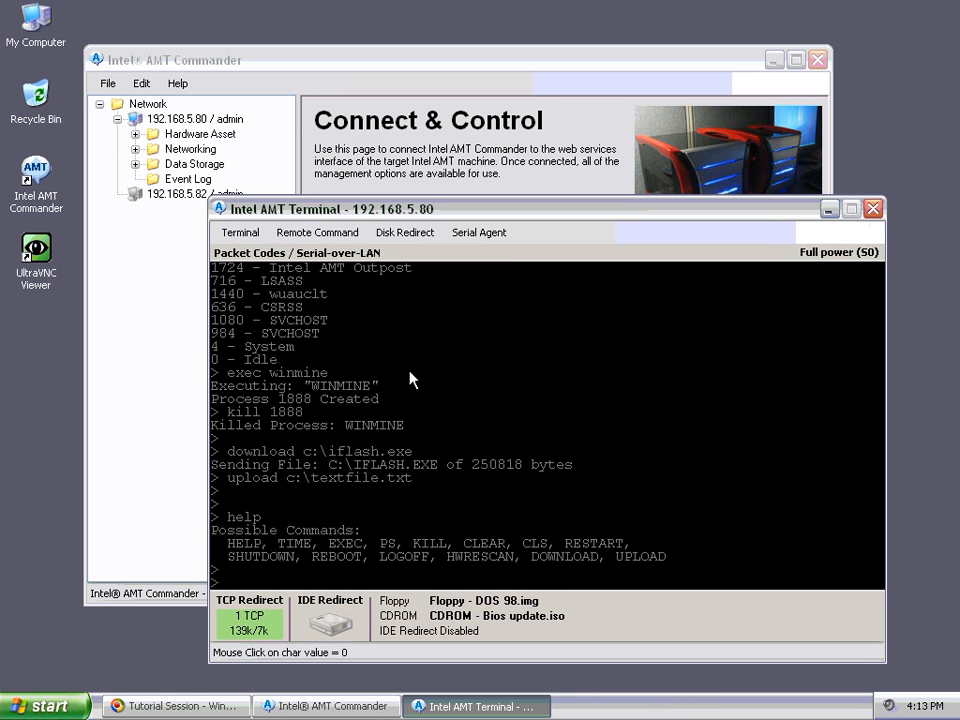